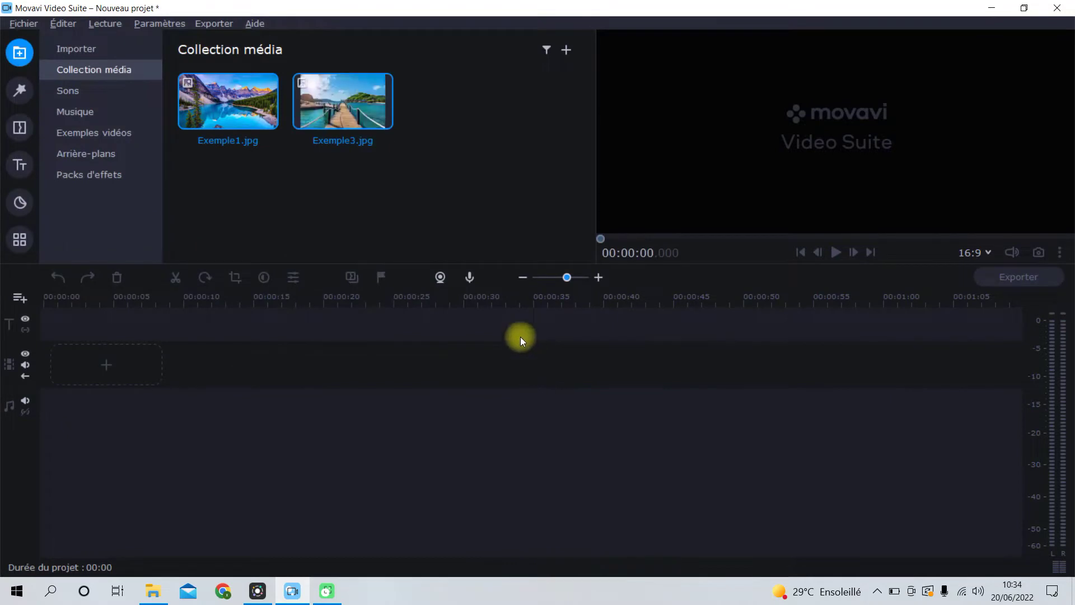
- Place Exemple1.jpg and Exemple3.jpg one after the other on the video track
left_click(496, 242)
left_click(246, 105)
left_click_drag(246, 105, 128, 437)
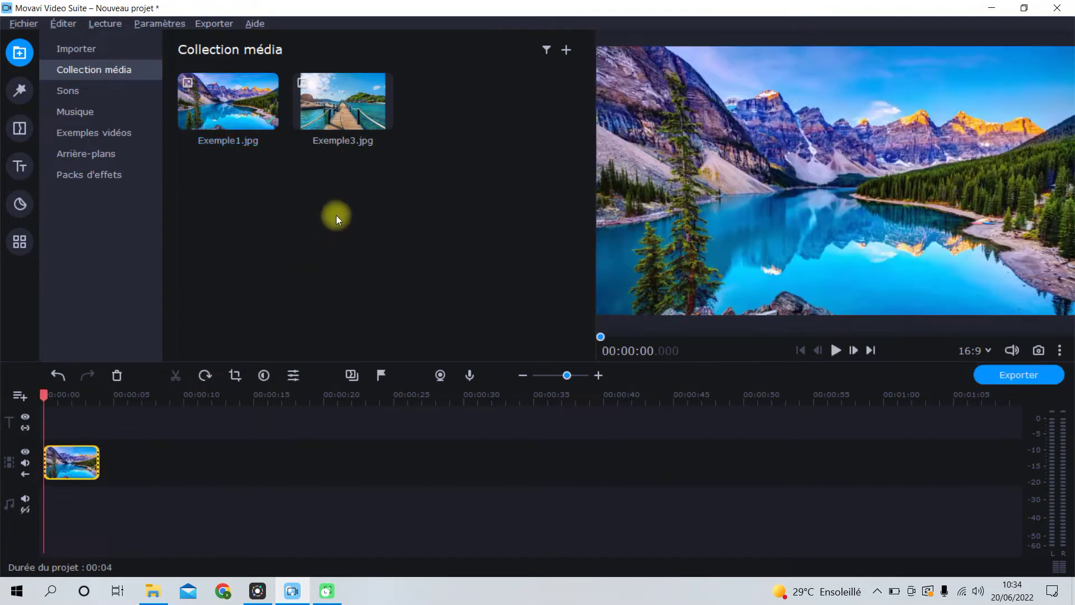
left_click(354, 97)
left_click_drag(354, 97, 146, 443)
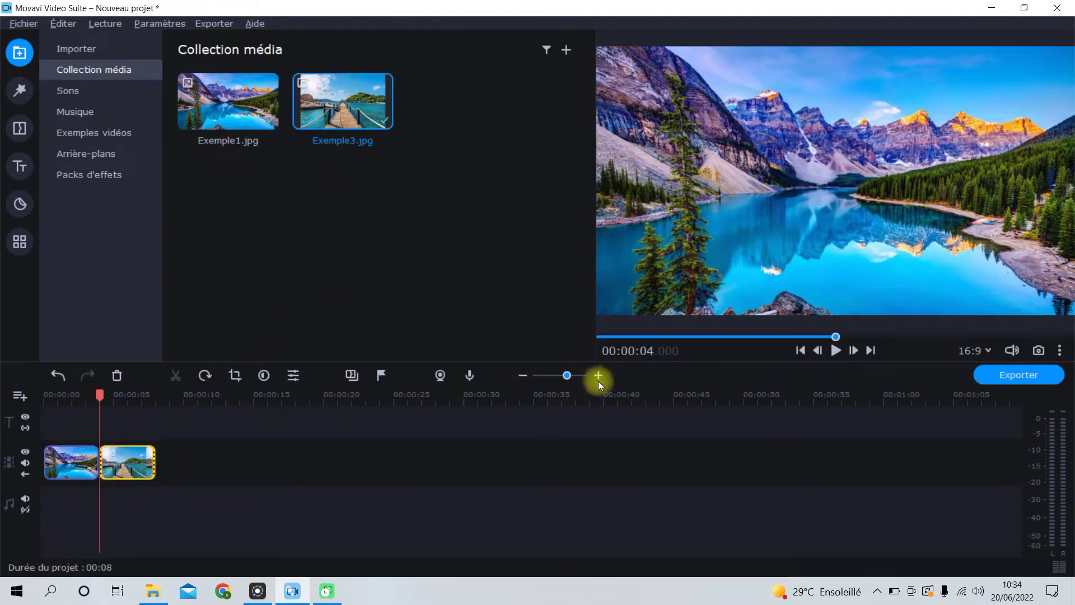
left_click(598, 375)
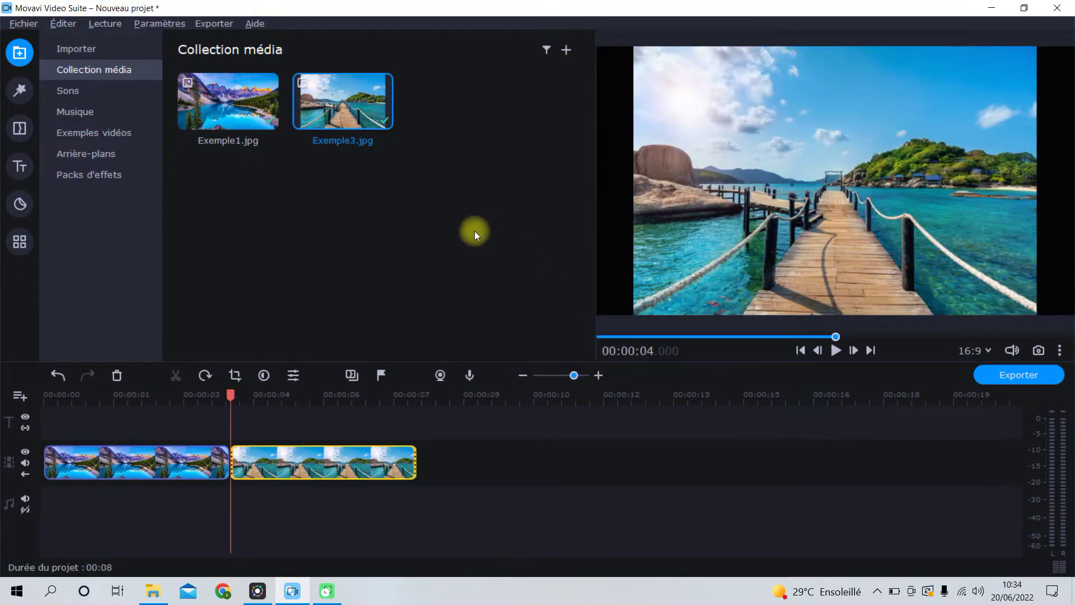
- Open the transitions library and look through the full collection of available transitions
left_click(22, 128)
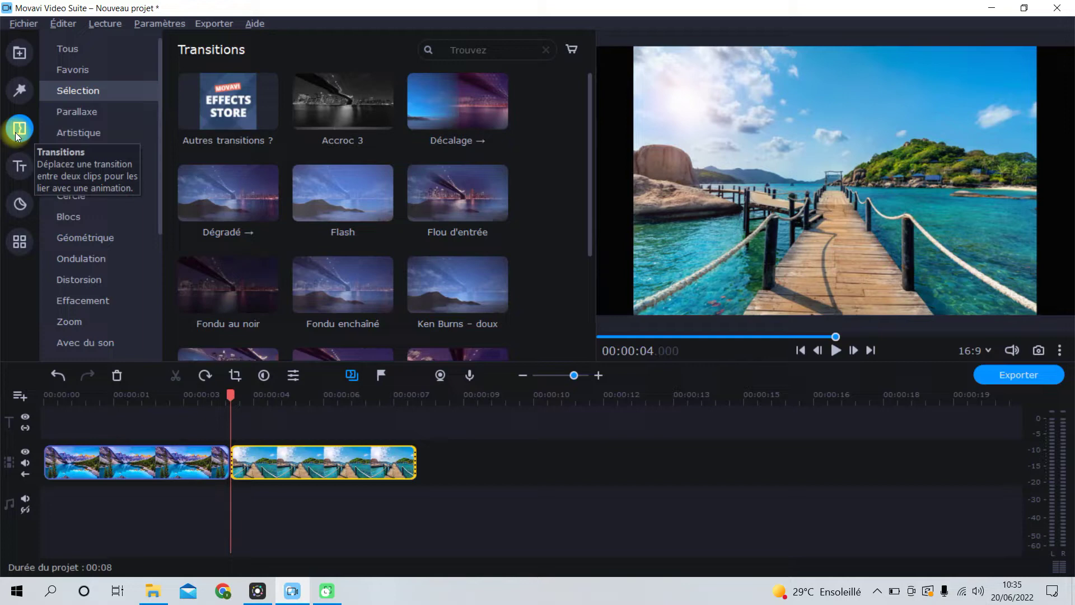
scroll(520, 130, "down", 2)
scroll(519, 139, "up", 2)
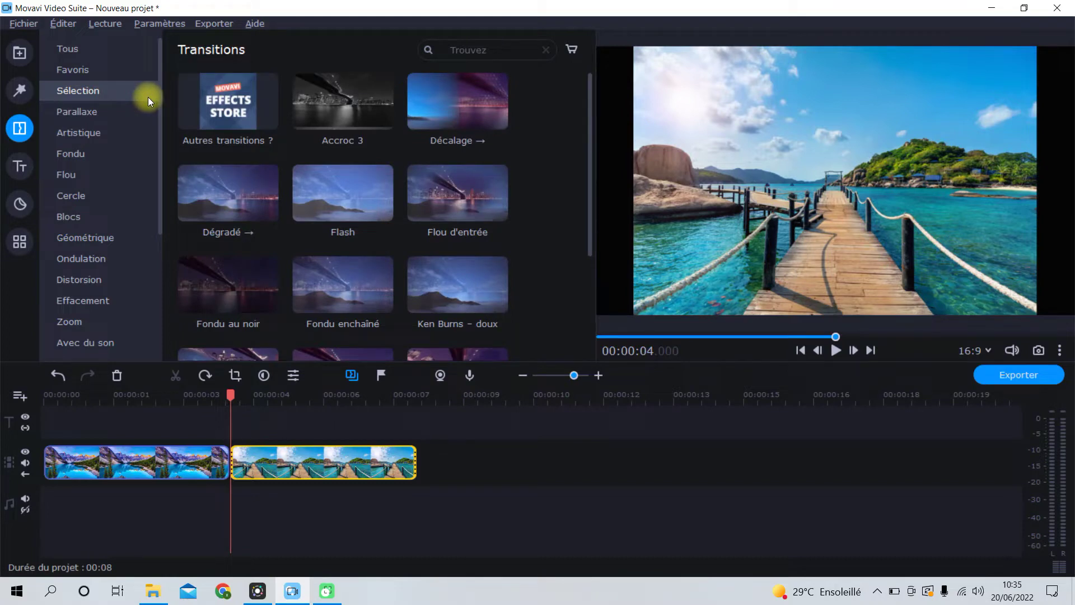
left_click(119, 52)
scroll(547, 136, "down", 6)
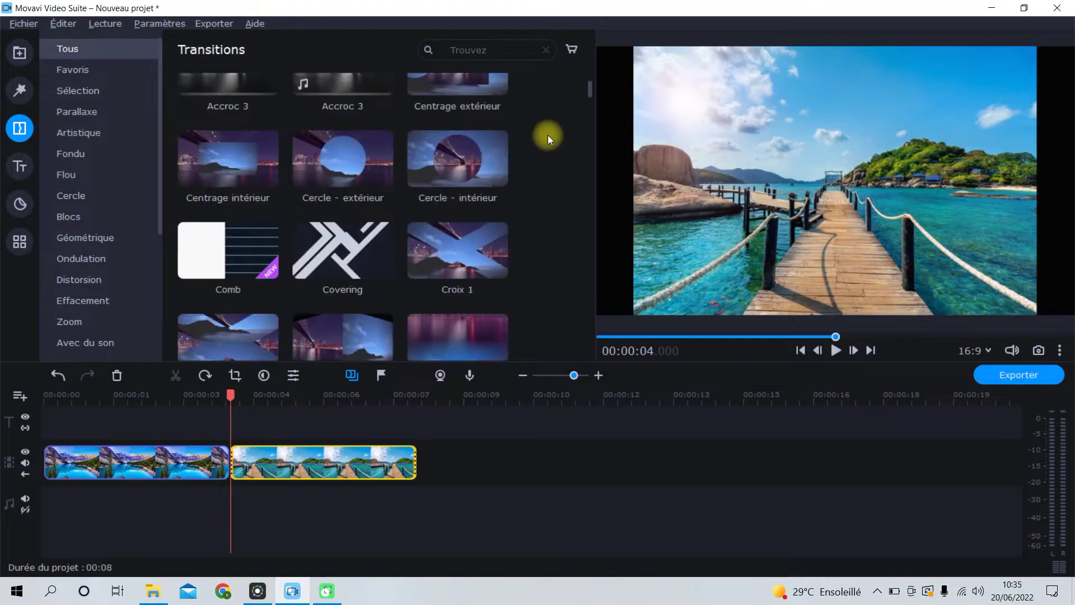
scroll(547, 133, "down", 5)
scroll(553, 137, "up", 4)
scroll(558, 140, "up", 7)
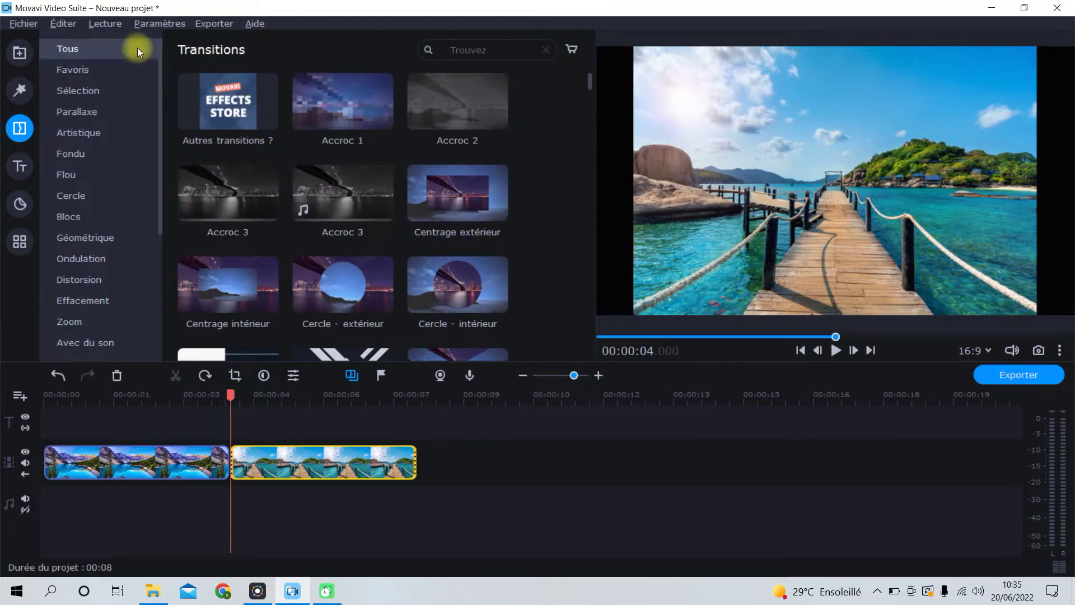
- Browse the Favoris, Sélection, Parallaxe, Artistique, Fondu and Flou transition categories
left_click(140, 71)
left_click(138, 89)
left_click(139, 111)
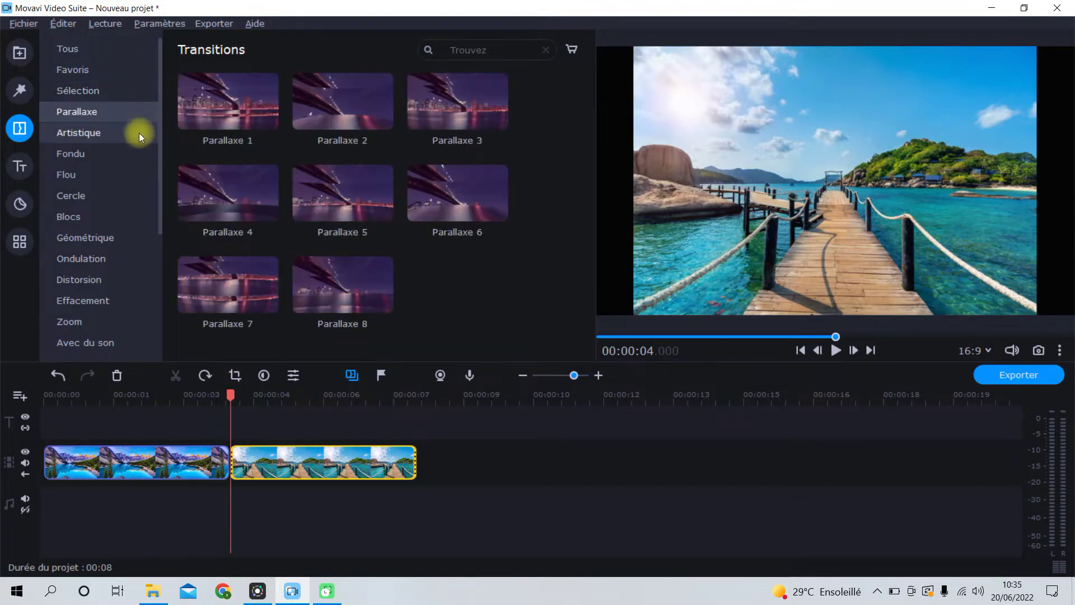
left_click(139, 133)
left_click(139, 153)
left_click(138, 174)
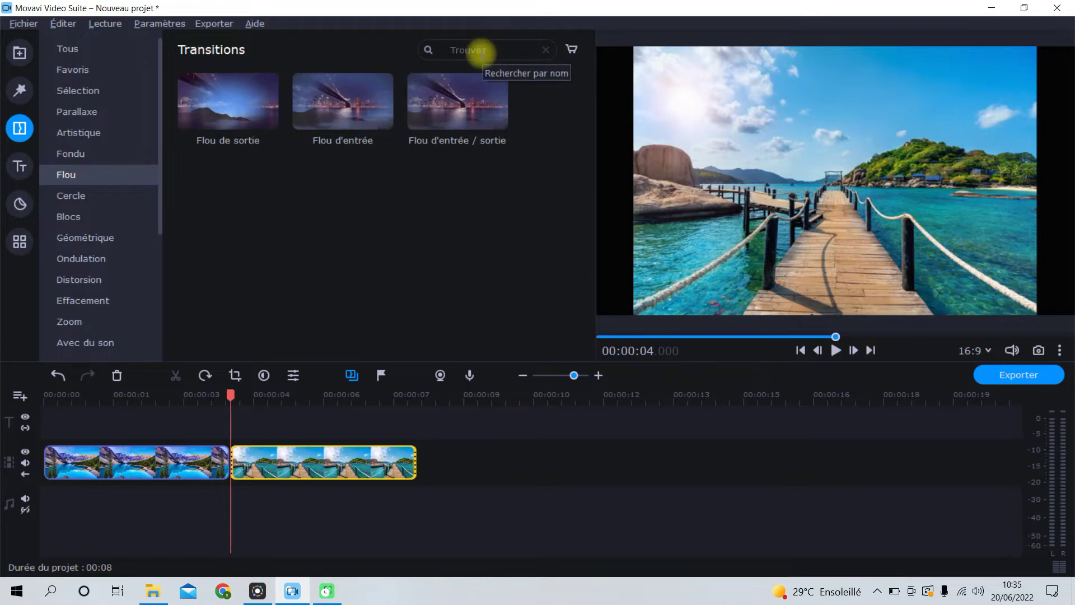
- Search for "efface" across all transitions
type("eff")
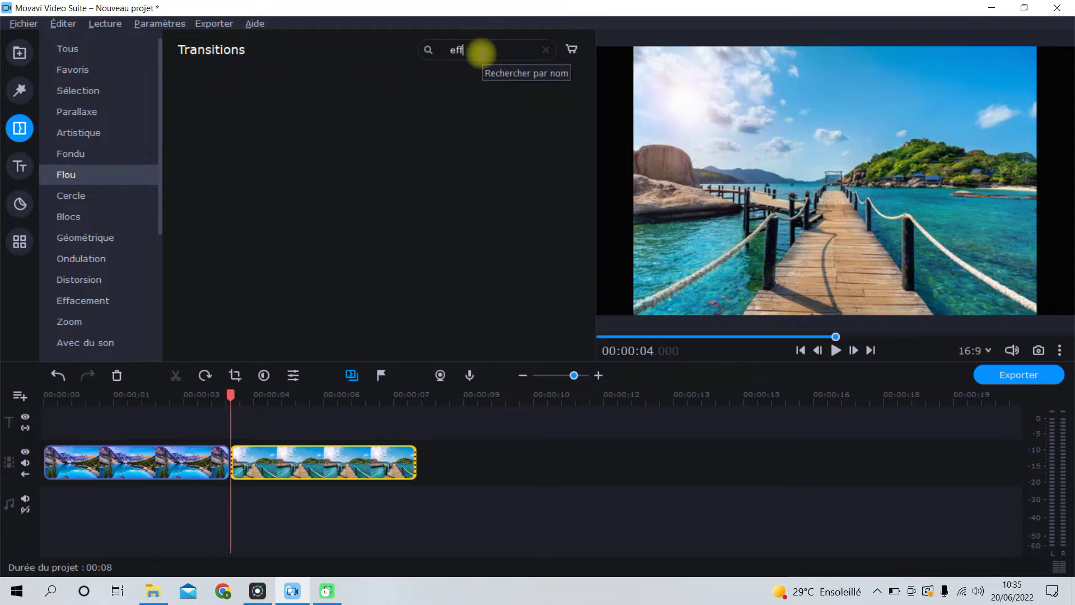
type("ace")
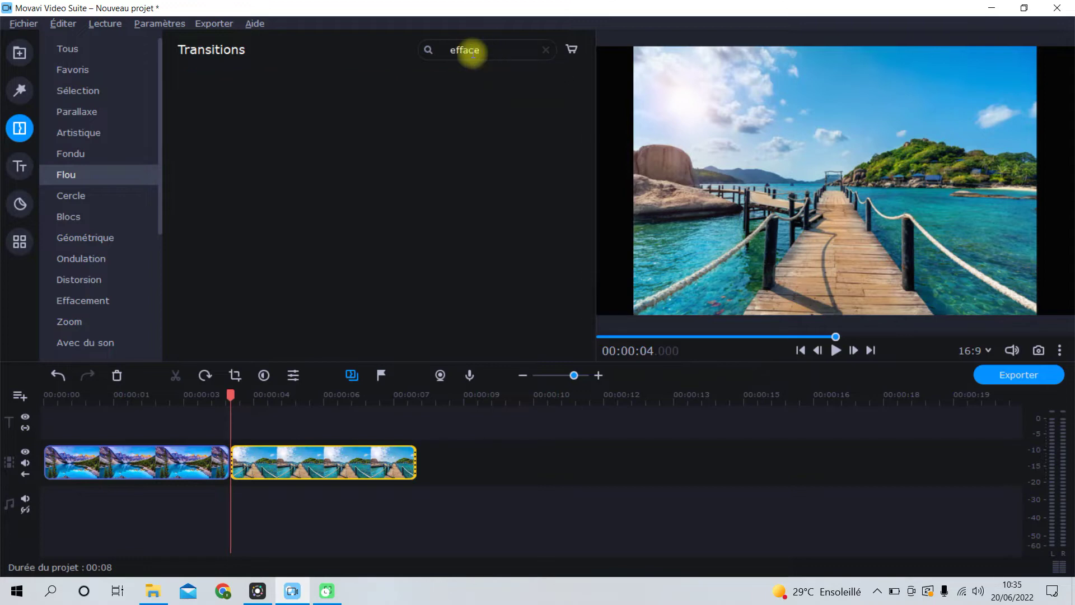
left_click(120, 48)
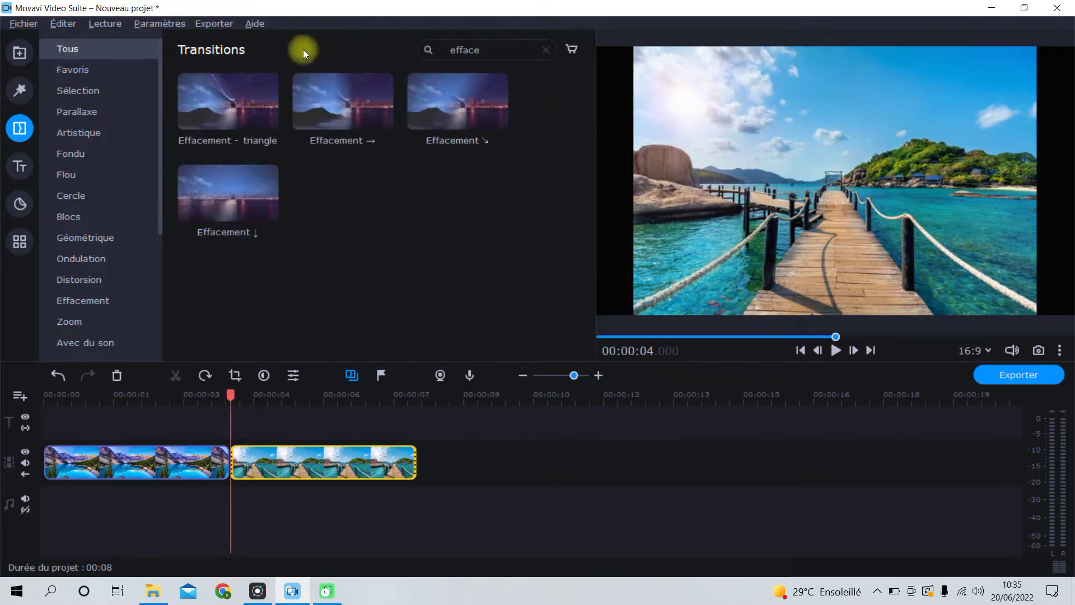
- Clear the transition search and add Fondu enchaîné from the Fondu category between the Exemple1.jpg and Exemple3.jpg clips
left_click(507, 52)
key("BackSpace")
key("BackSpace")
key("BackSpace")
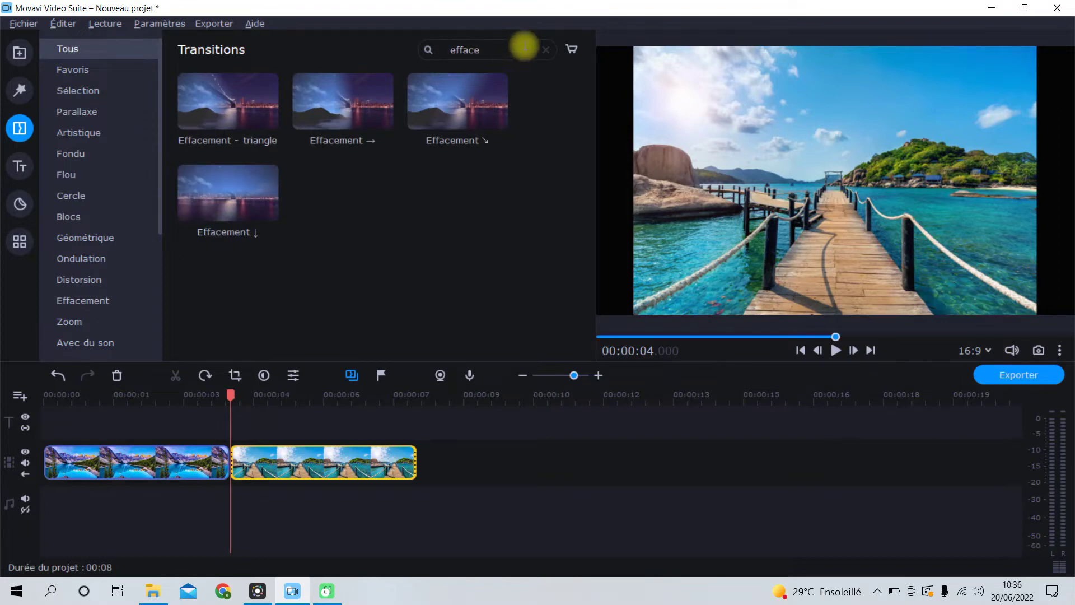
left_click(106, 155)
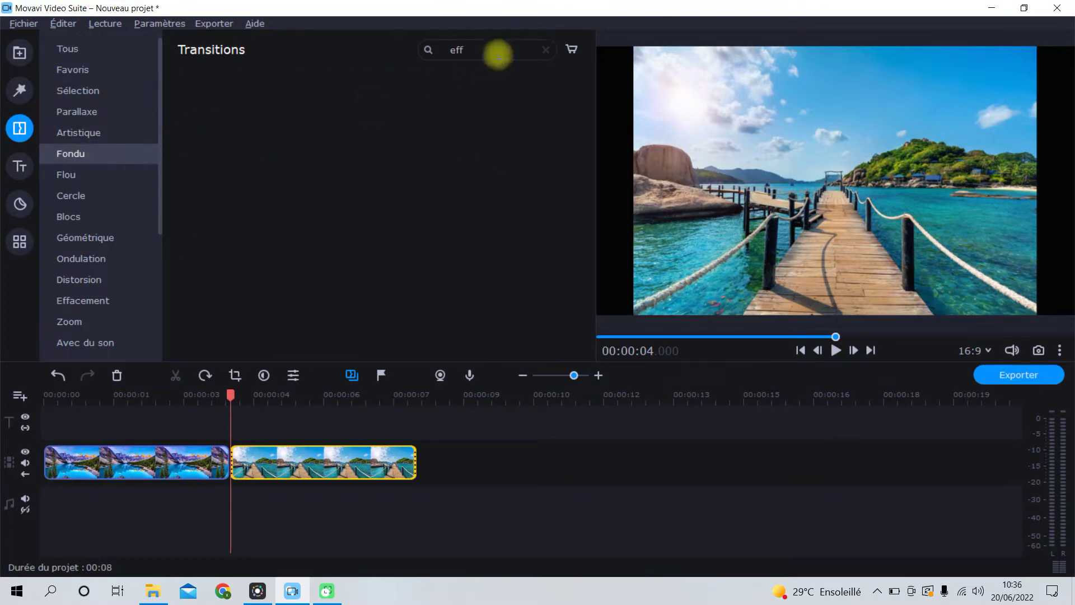
left_click(545, 49)
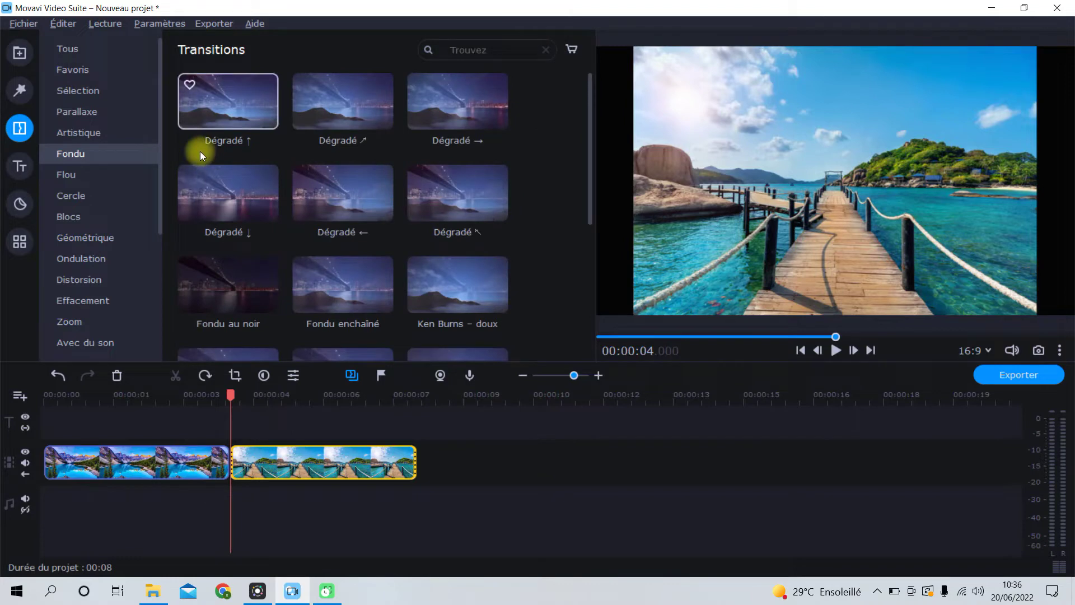
scroll(543, 237, "down", 1)
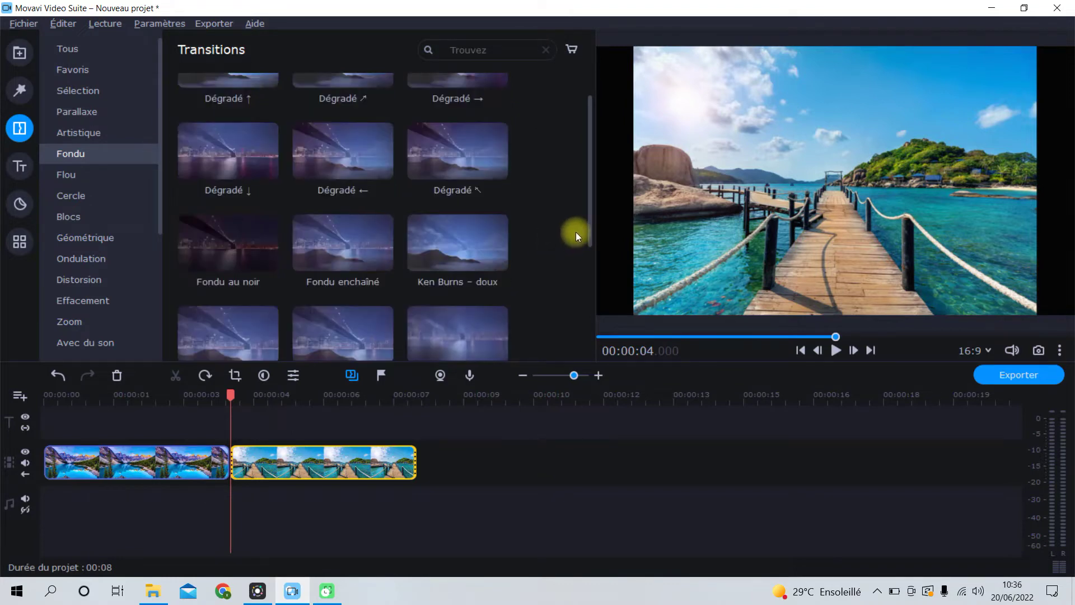
left_click(371, 226)
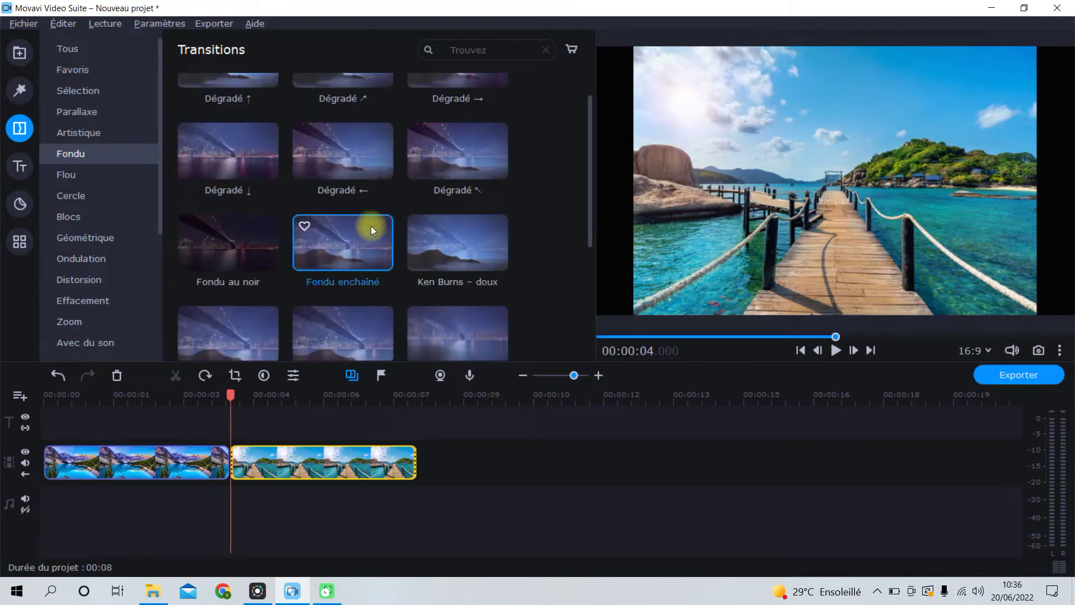
left_click_drag(371, 226, 223, 455)
- Play the timeline from about 2 seconds to preview the transition between the two clips
left_click(168, 458)
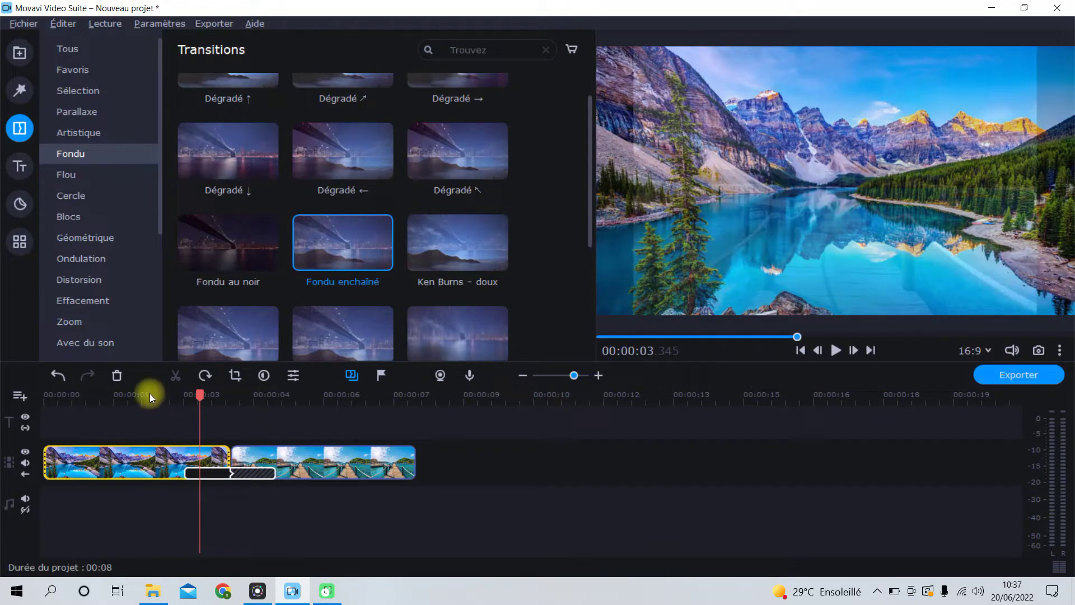
left_click(149, 393)
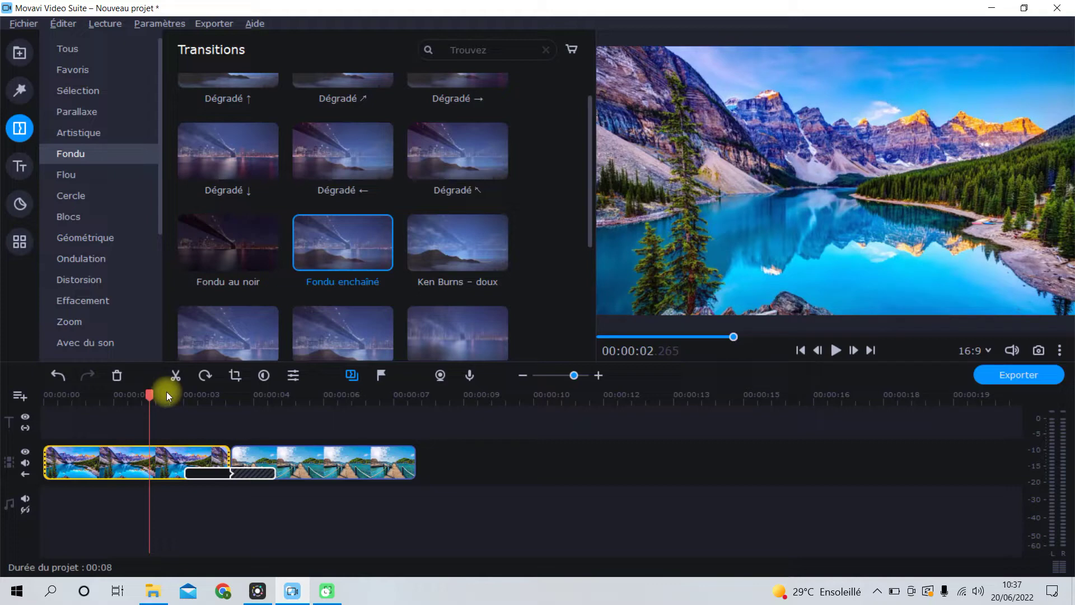
left_click(840, 352)
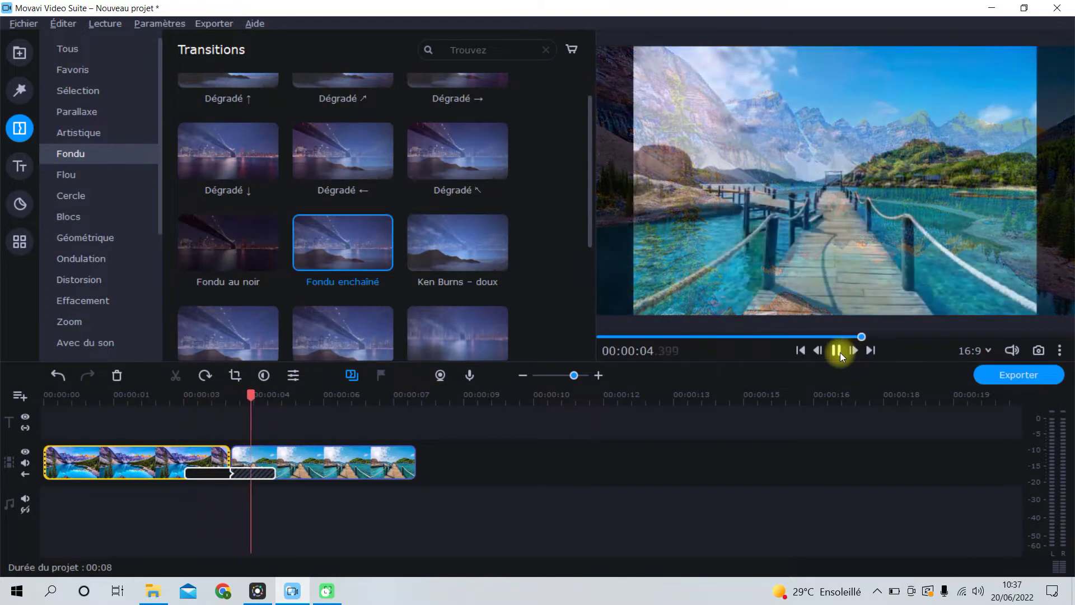
left_click(840, 352)
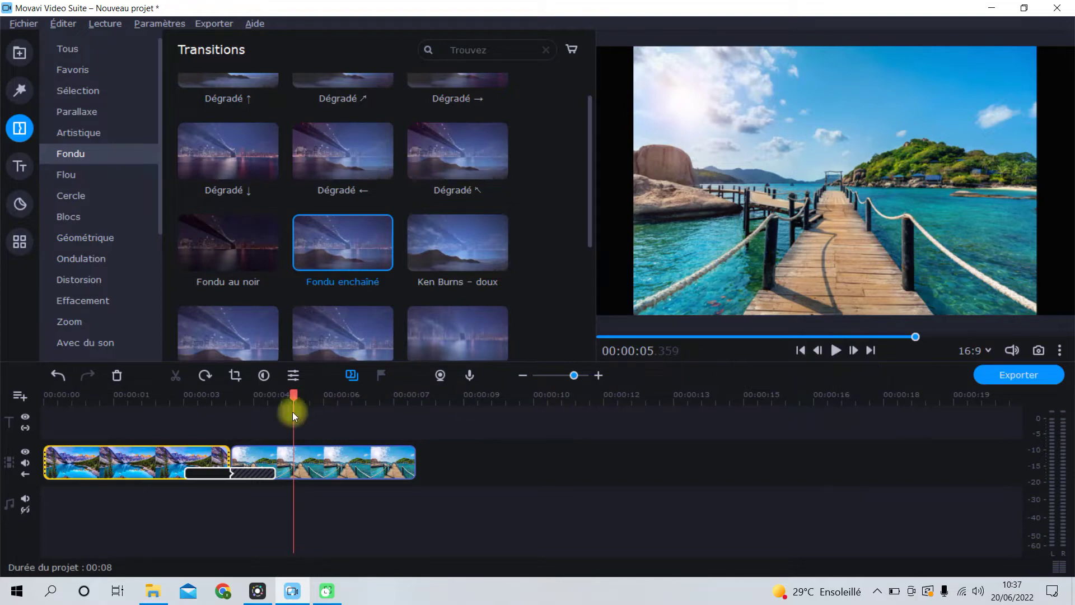
- Stretch the Fondu enchaîné transition on the timeline to about 5.4 seconds, and shrink it to about 0.9 seconds
left_click(262, 472)
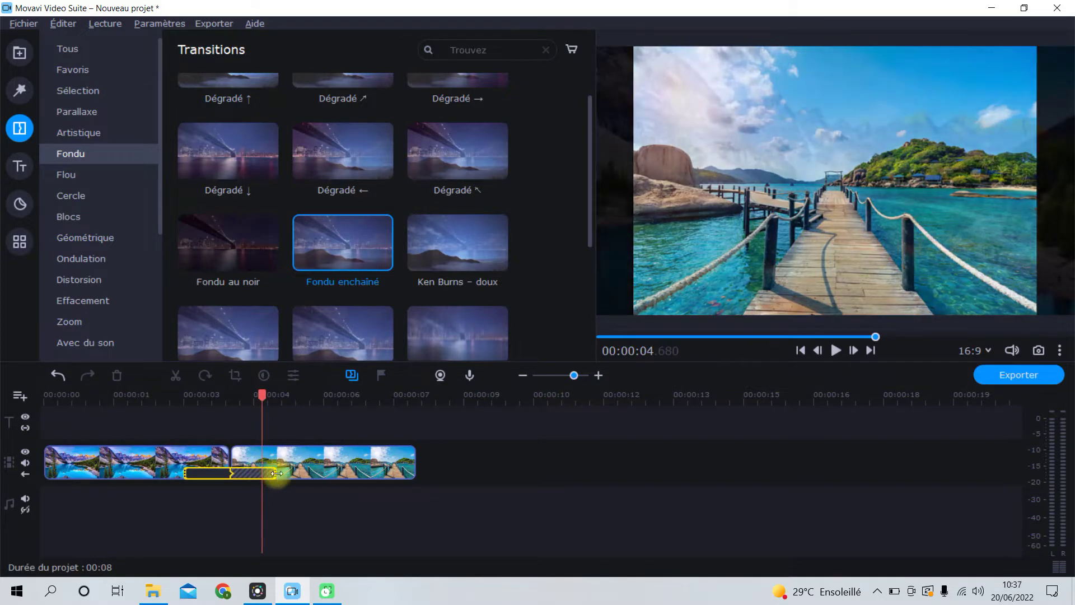
left_click_drag(276, 473, 276, 473)
left_click_drag(277, 473, 356, 473)
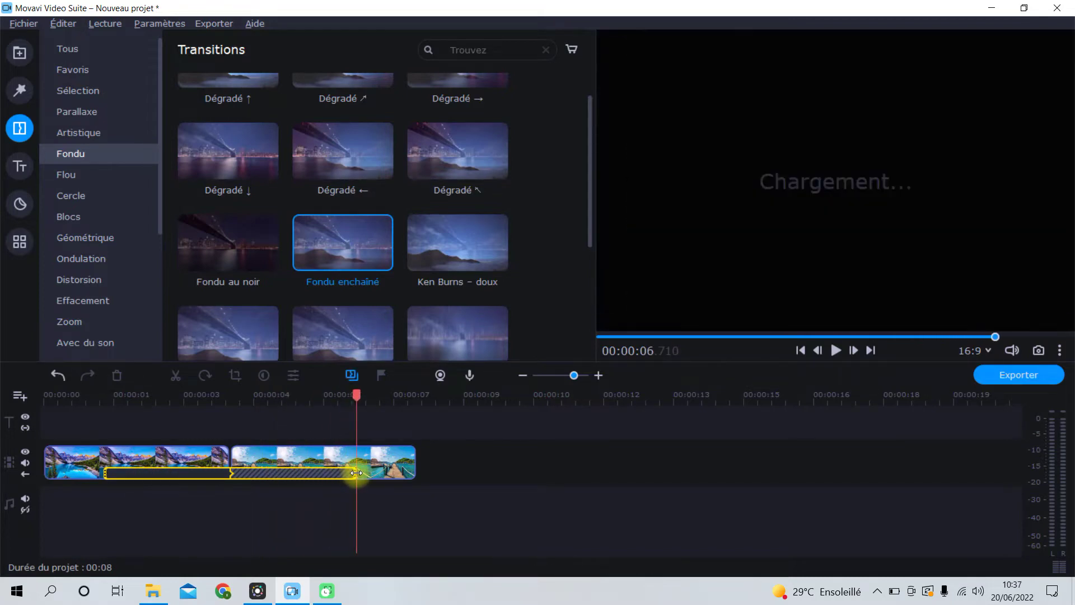
left_click_drag(356, 473, 251, 482)
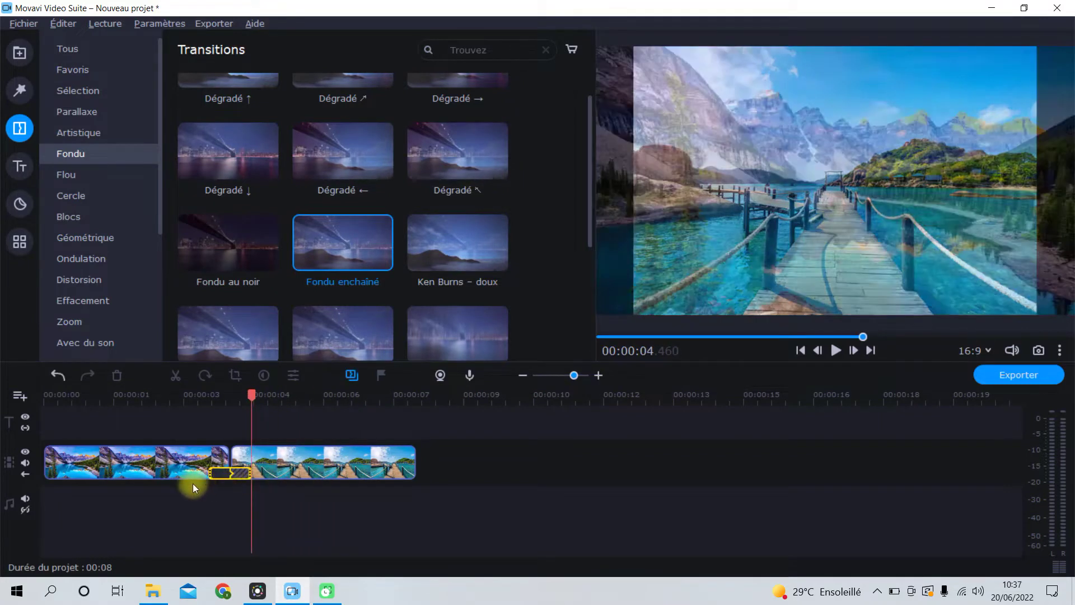
- Play the timeline from just before the shortened transition to preview its speed
left_click(191, 475)
key("space")
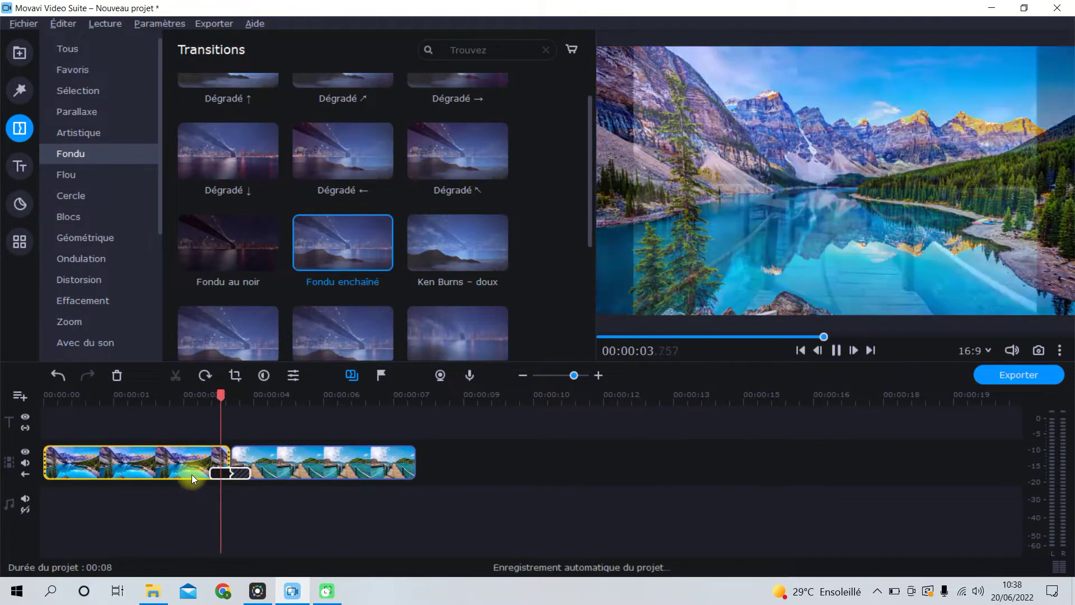
key("space")
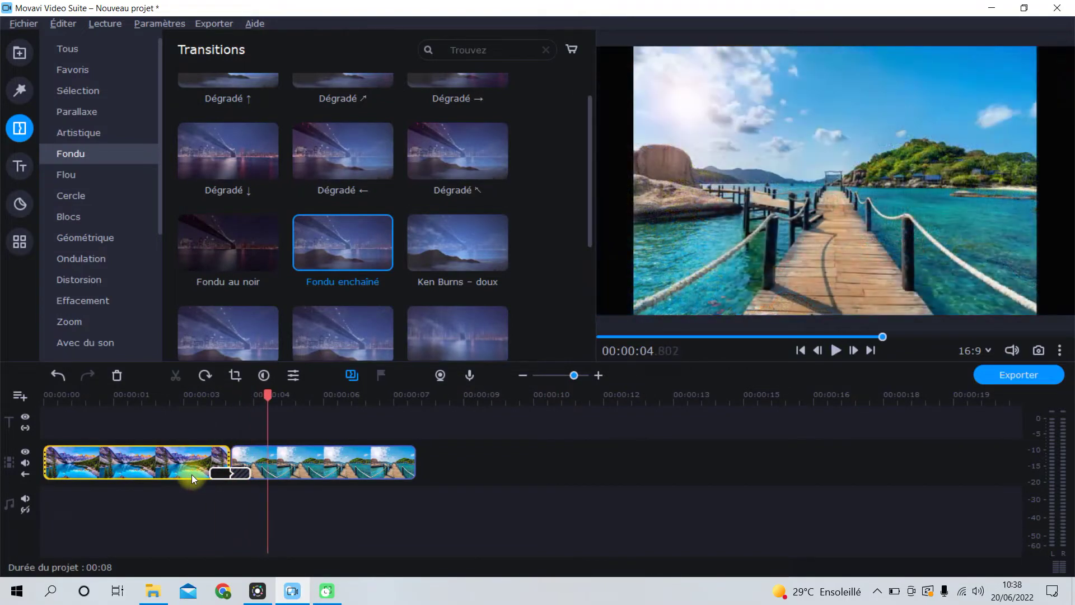
- Lengthen the Fondu enchaîné transition on the timeline to about 4.8 seconds and play it from the first clip
left_click_drag(246, 473, 340, 473)
left_click(97, 457)
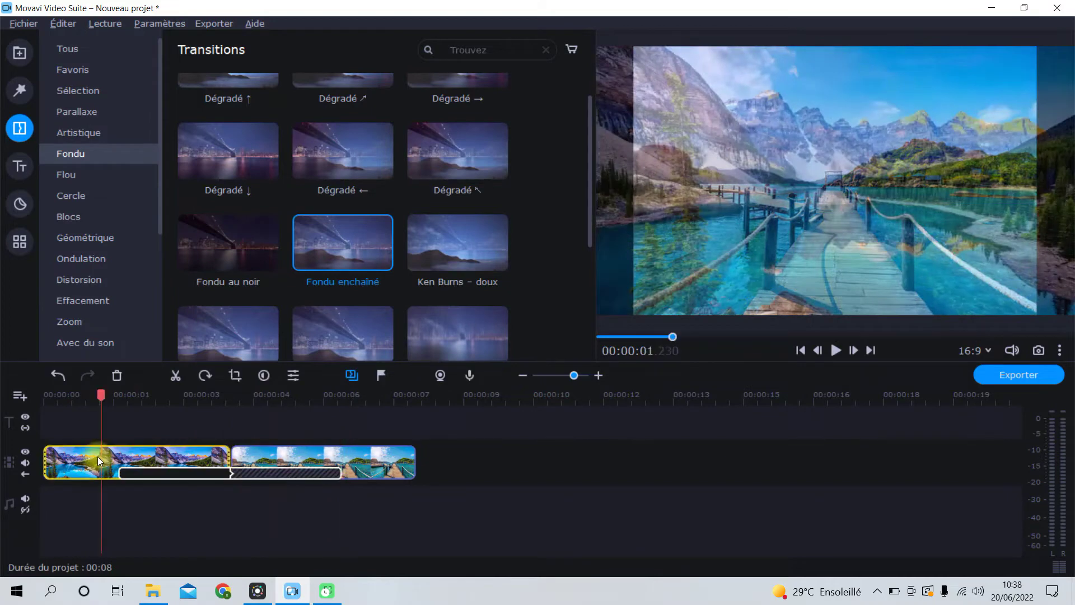
key("space")
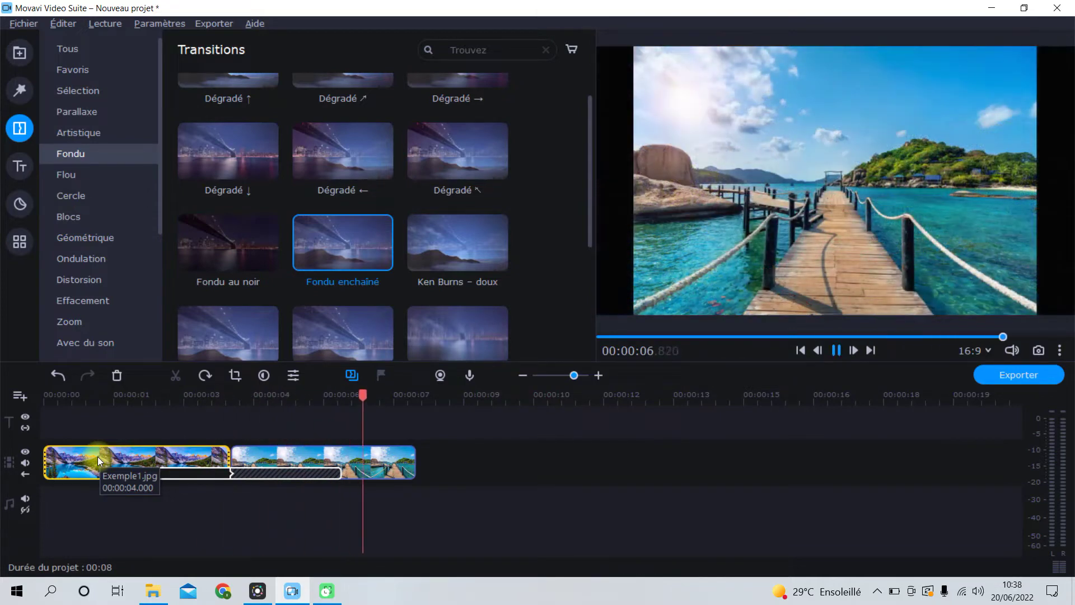
key("space")
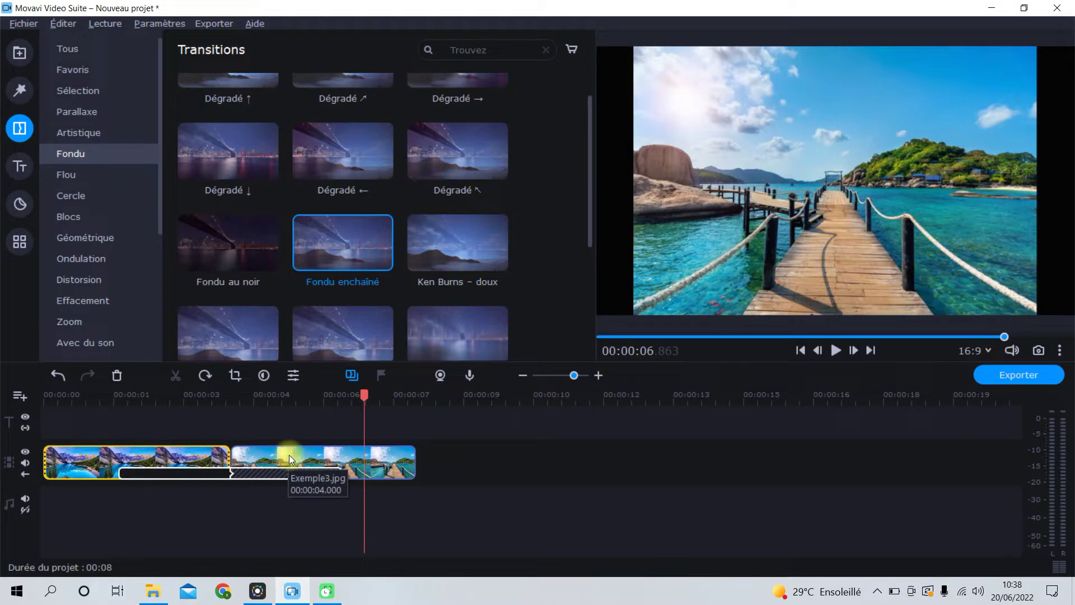
- Set the duration of the Fondu enchaîné transition to 01:000 seconds in its properties
double_click(278, 472)
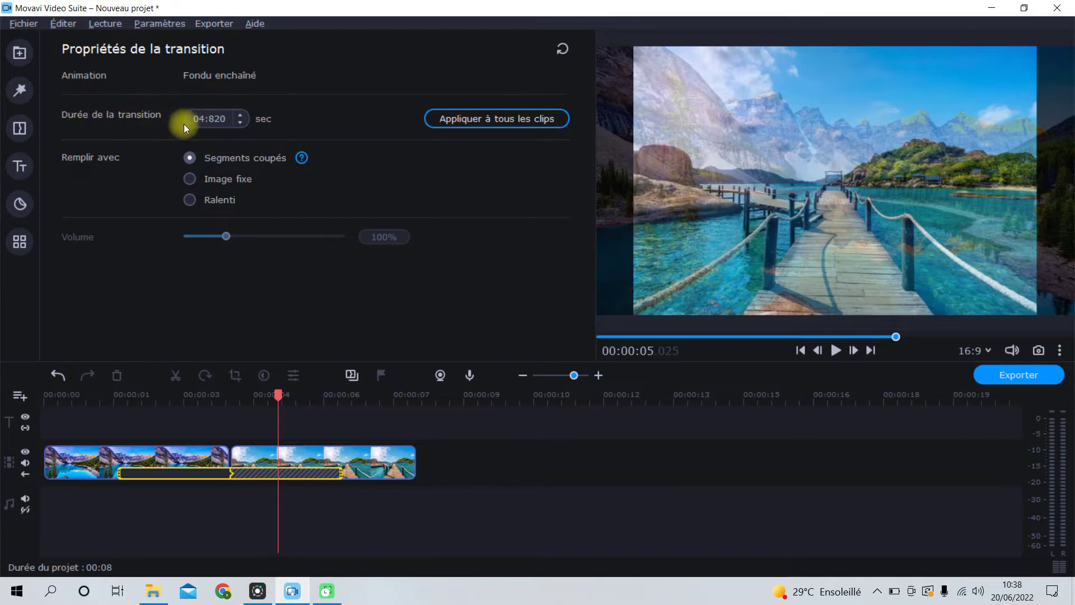
left_click(210, 118)
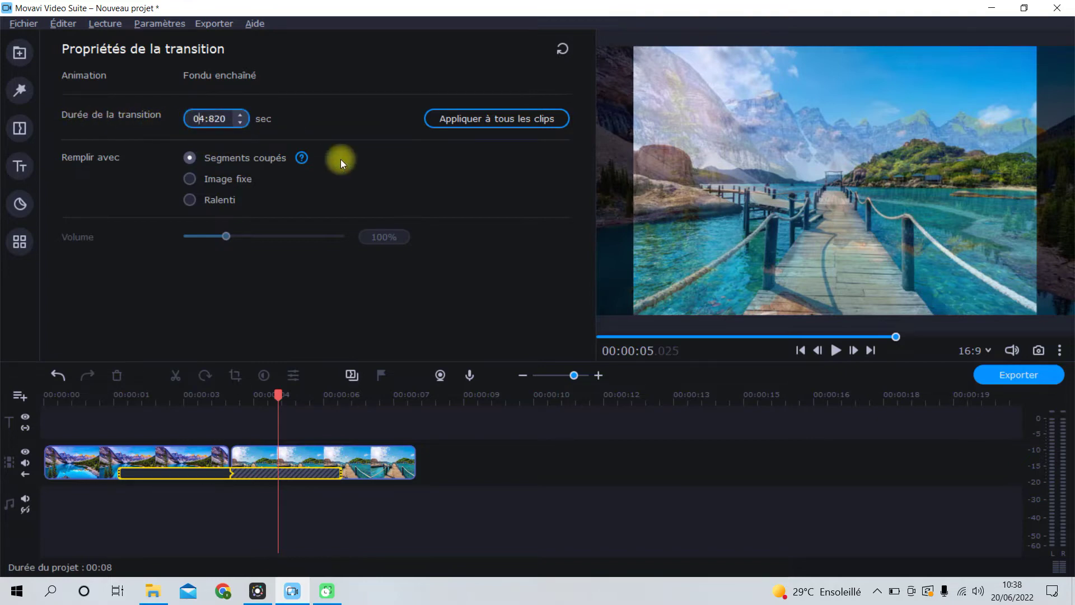
type("100")
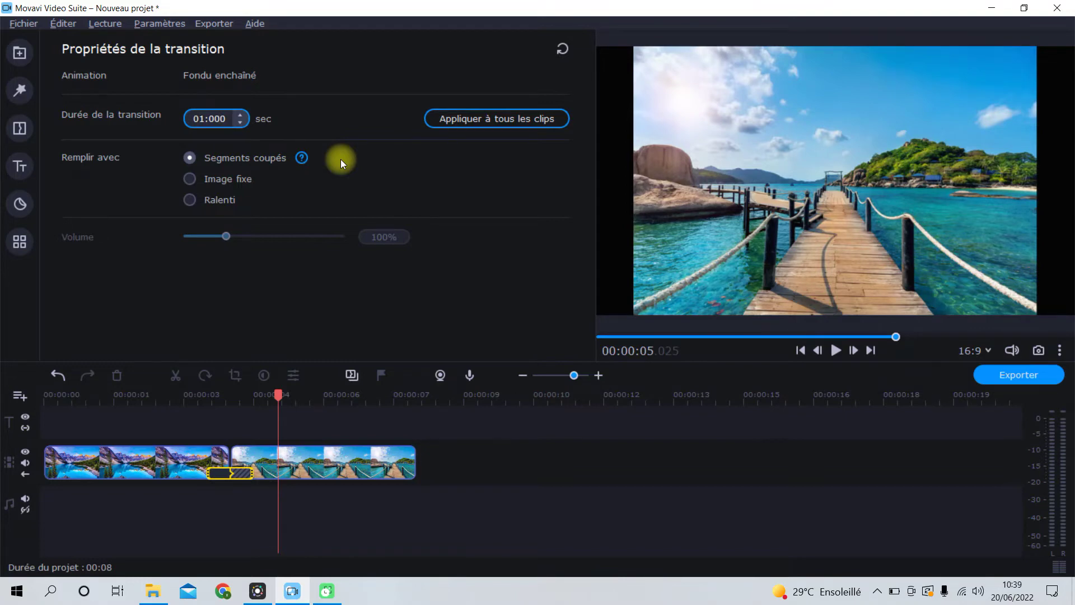
- Import Exemple2.jpg into the media collection and place it after Exemple3.jpg on the video track
left_click(20, 52)
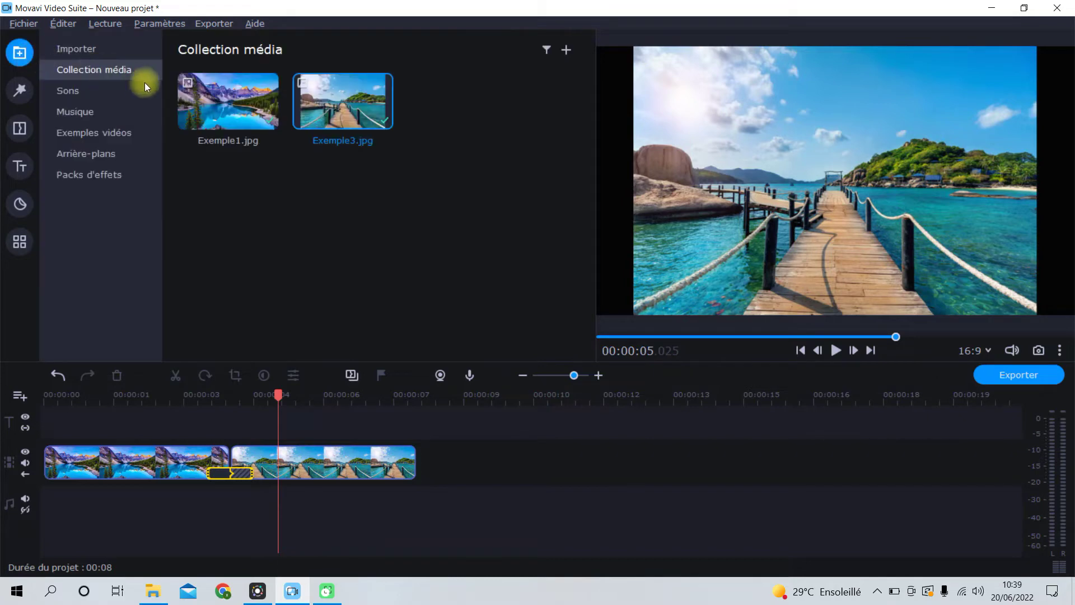
left_click(112, 51)
left_click(345, 173)
double_click(576, 153)
left_click_drag(457, 100, 469, 450)
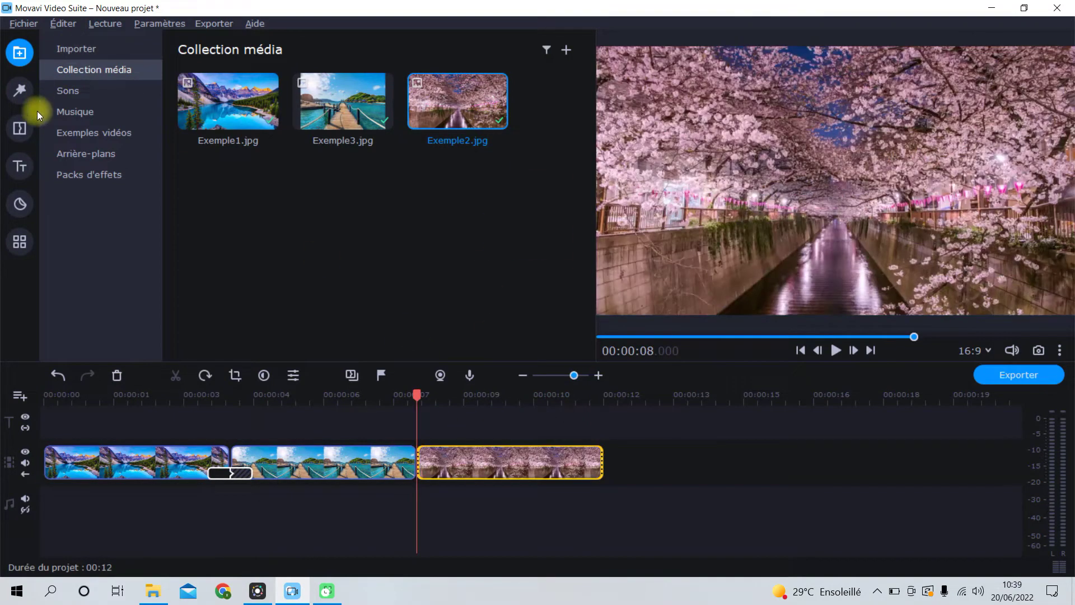
- Add a Fondu enchaîné transition between the Exemple3.jpg and Exemple2.jpg clips
left_click(31, 127)
left_click_drag(367, 247, 419, 436)
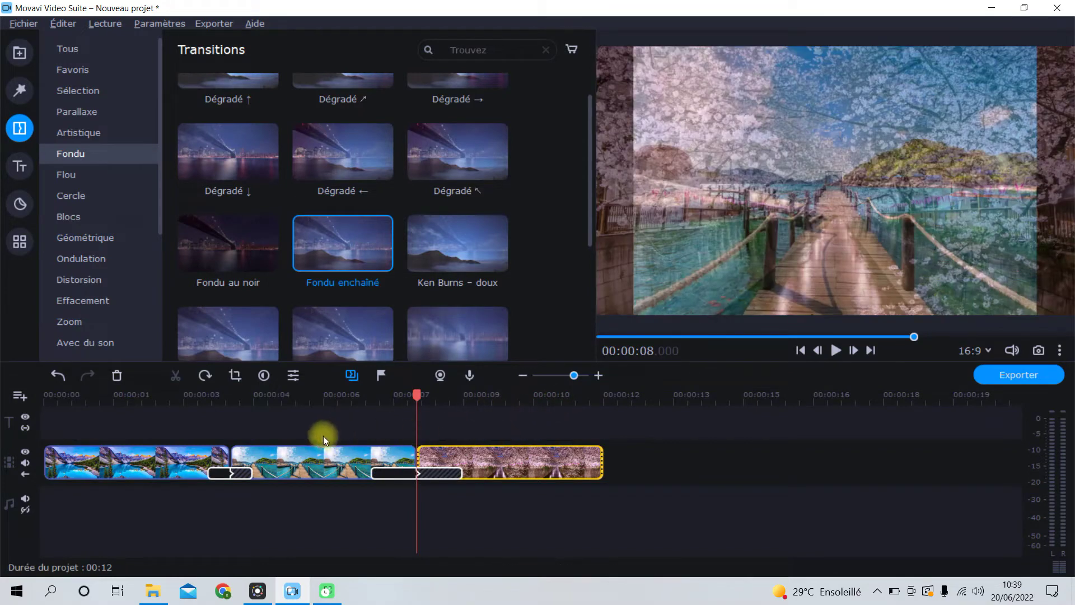
- Set the duration of the Fondu enchaîné transition between the second and third image clips to 01:000 seconds
left_click(377, 475)
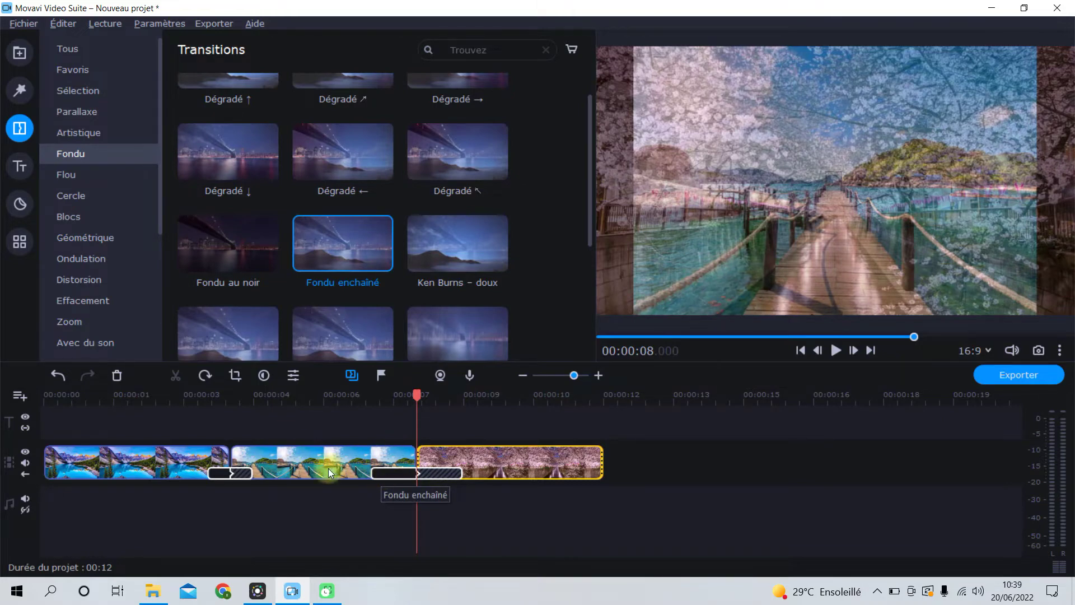
double_click(228, 474)
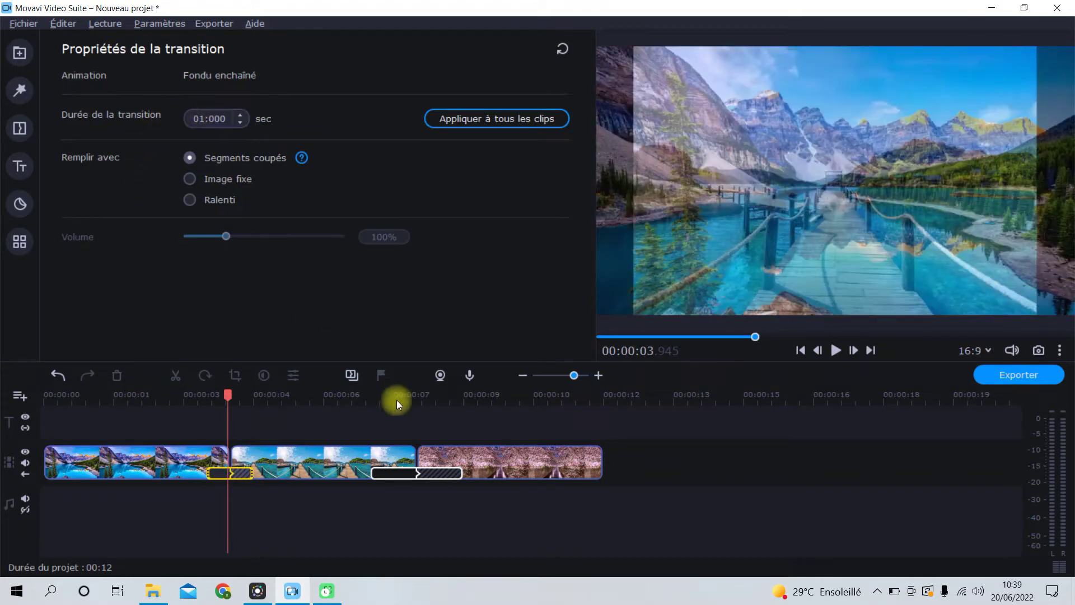
double_click(411, 473)
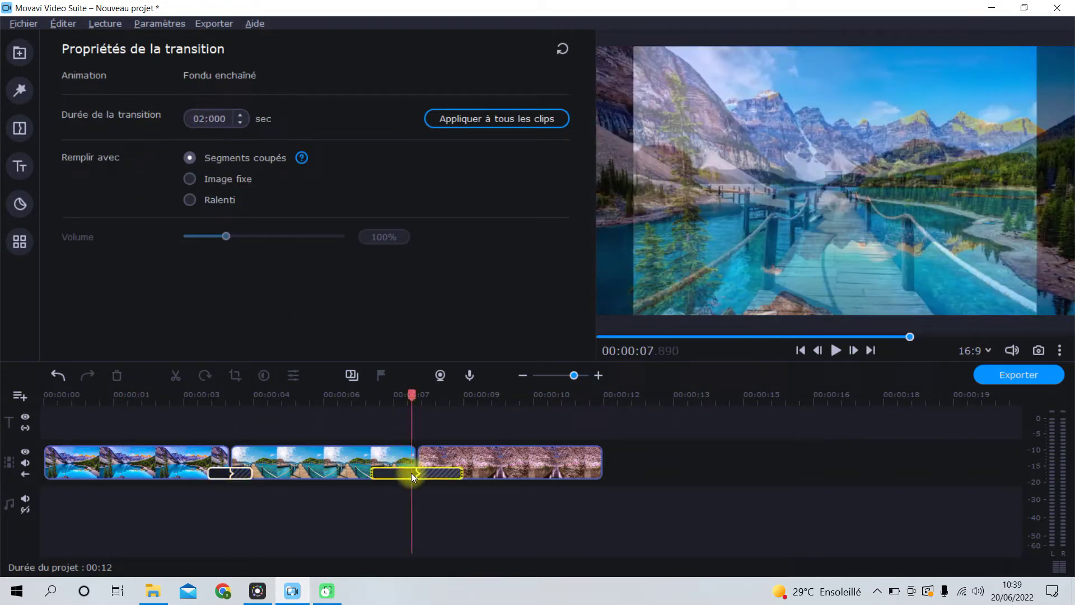
left_click(196, 119)
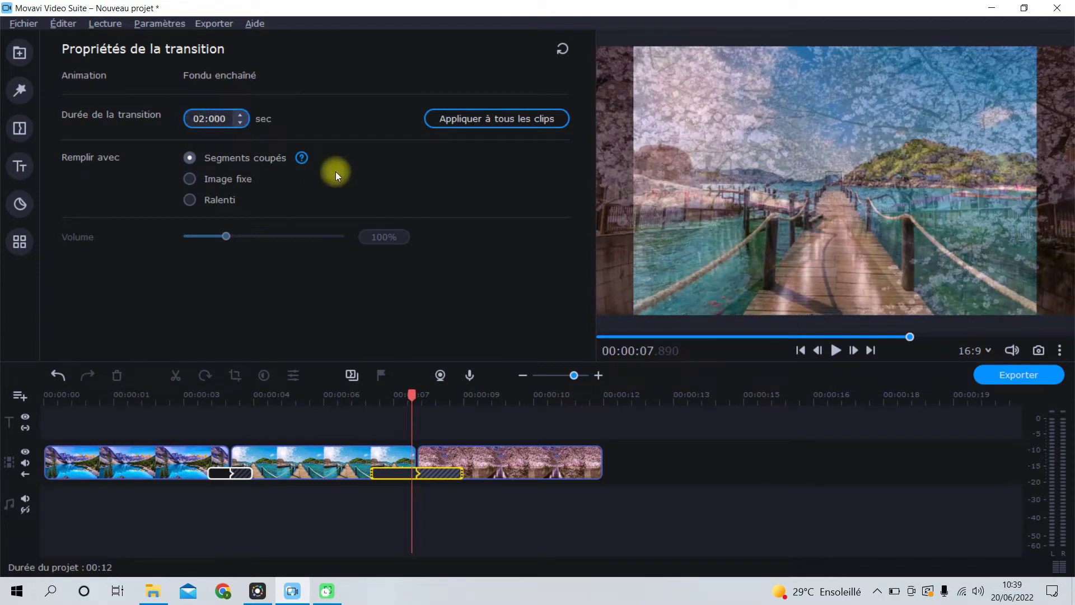
key("Delete")
type("1:")
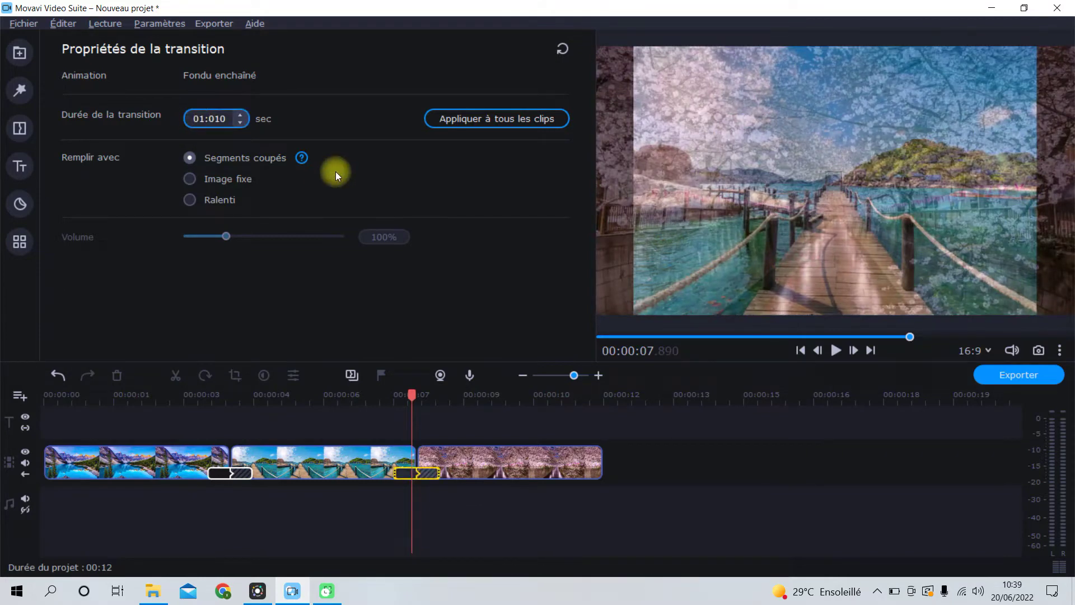
type("000")
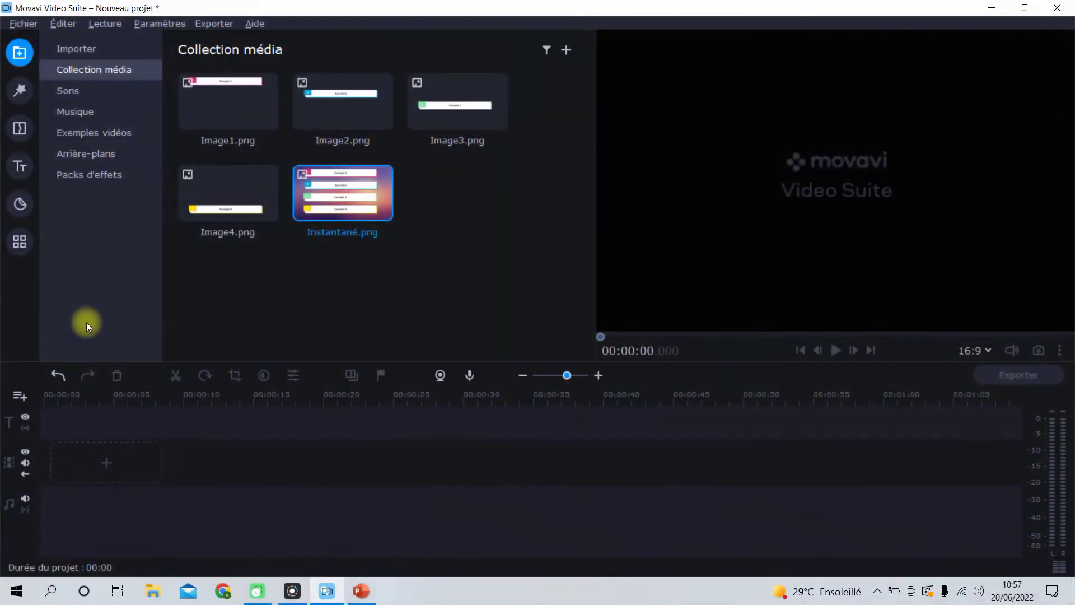
- Place the Coucher de soleil background at the start of the video track and stretch it to about 8.15 seconds
left_click(90, 155)
scroll(330, 201, "down", 5)
left_click_drag(230, 179, 98, 458)
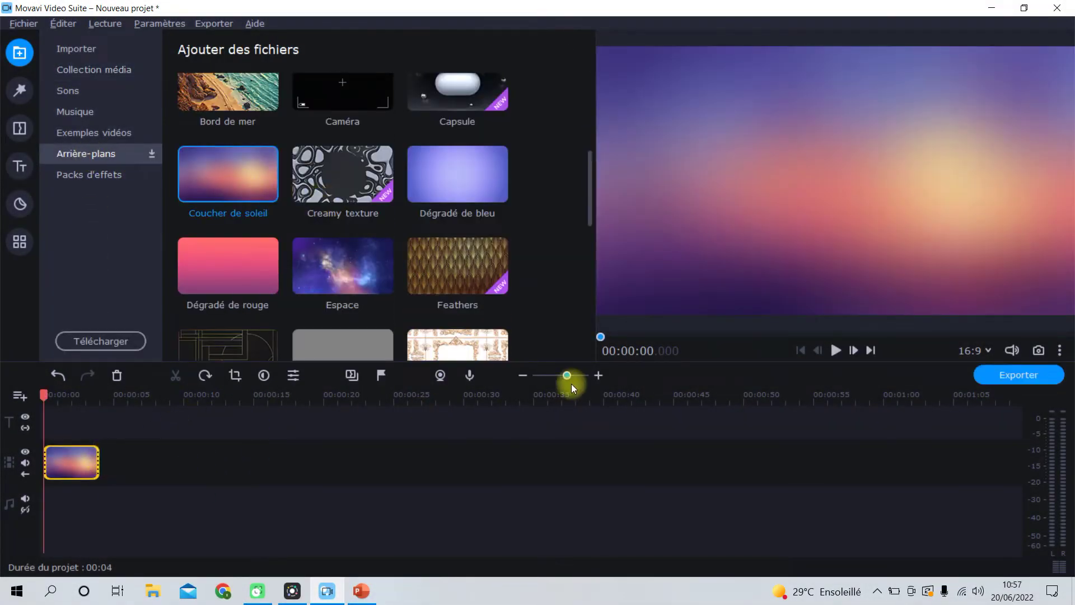
left_click(599, 374)
left_click(599, 374)
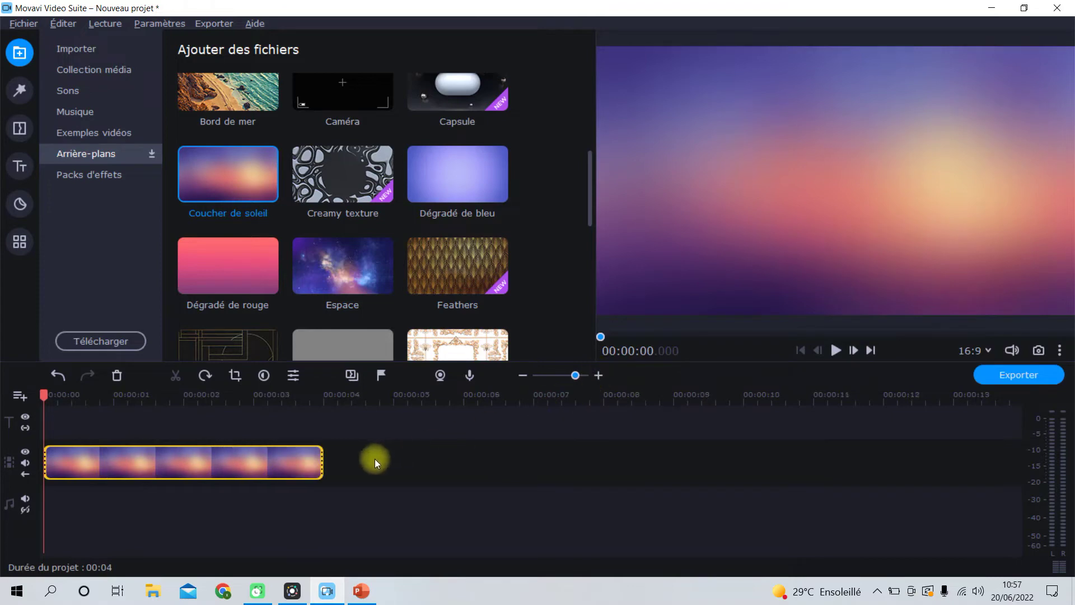
left_click(346, 459)
left_click_drag(346, 459, 612, 458)
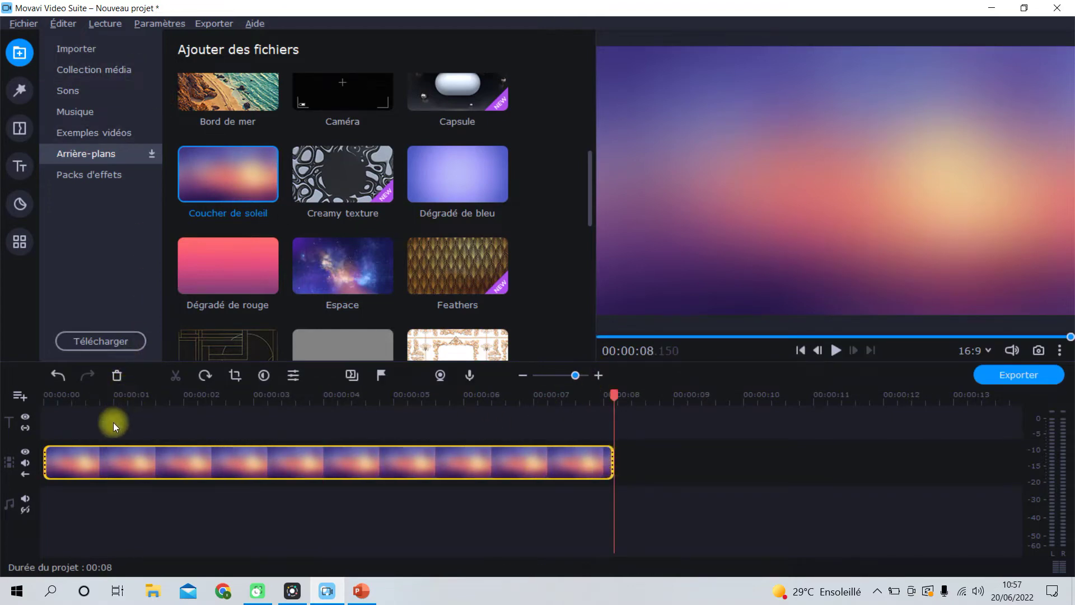
- Add four video tracks above the background clip's track, with the media collection shown
left_click(73, 70)
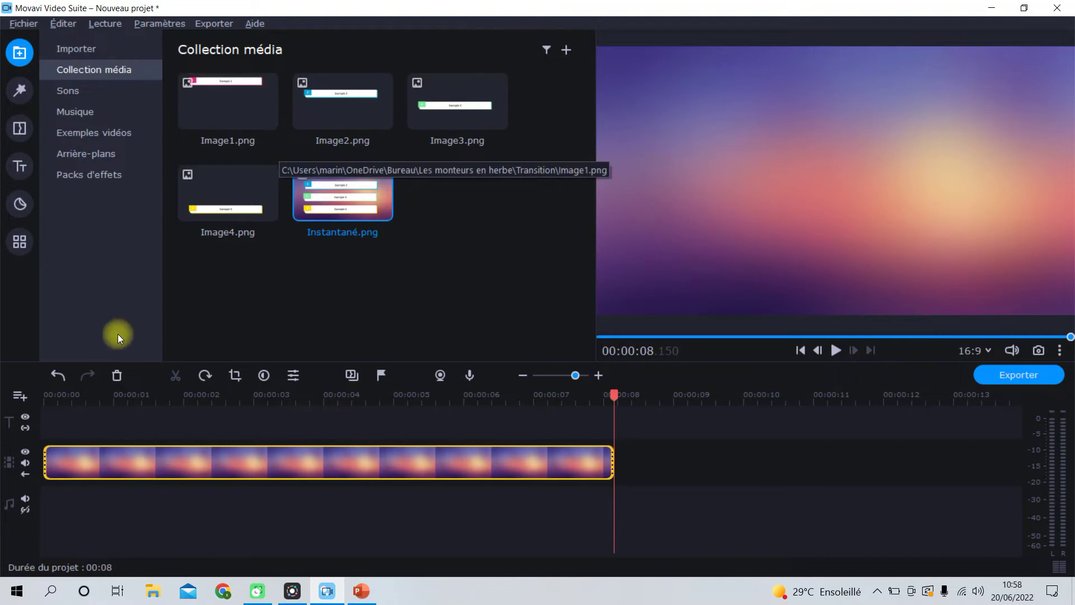
left_click(21, 397)
left_click(82, 420)
left_click(22, 397)
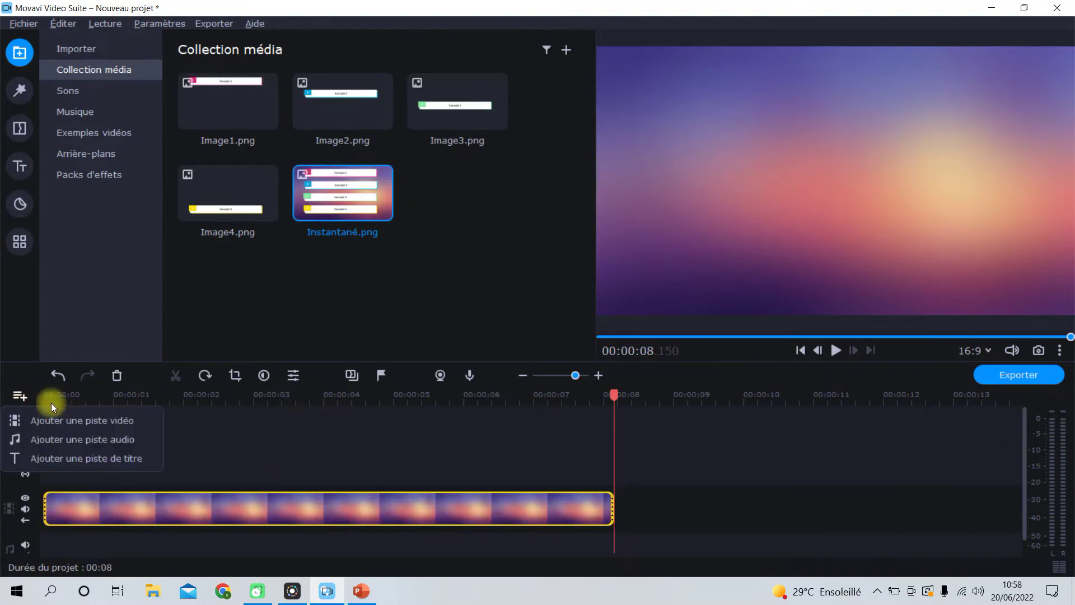
left_click(82, 420)
left_click(21, 397)
left_click(80, 421)
left_click(21, 397)
left_click(106, 414)
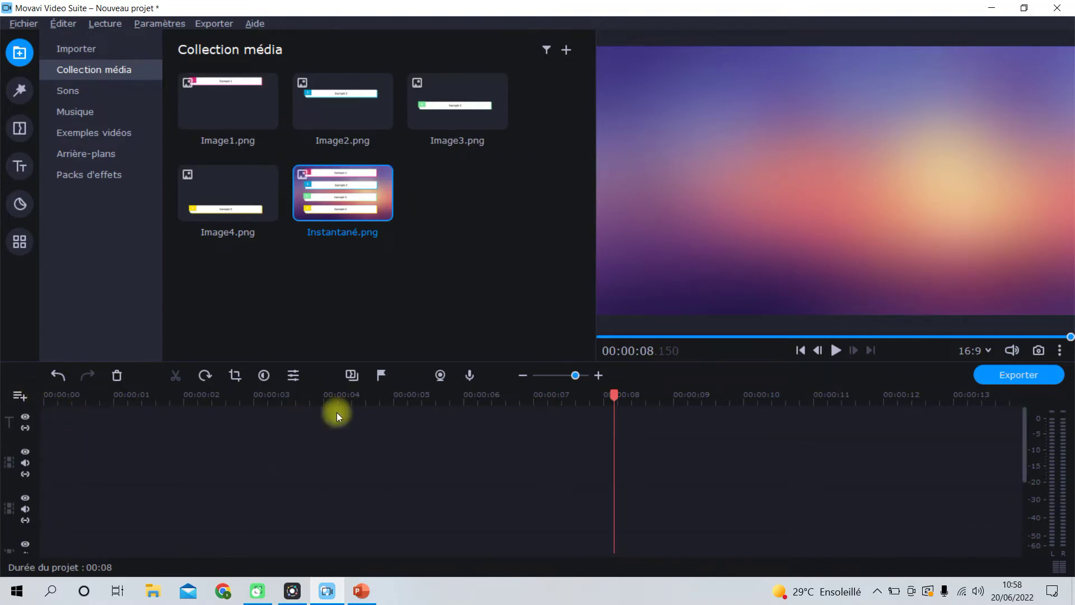
- Place Image1.png and Image2.png at time zero on the two tracks above the background, using the Chevauchement position
scroll(1032, 465, "down", 5)
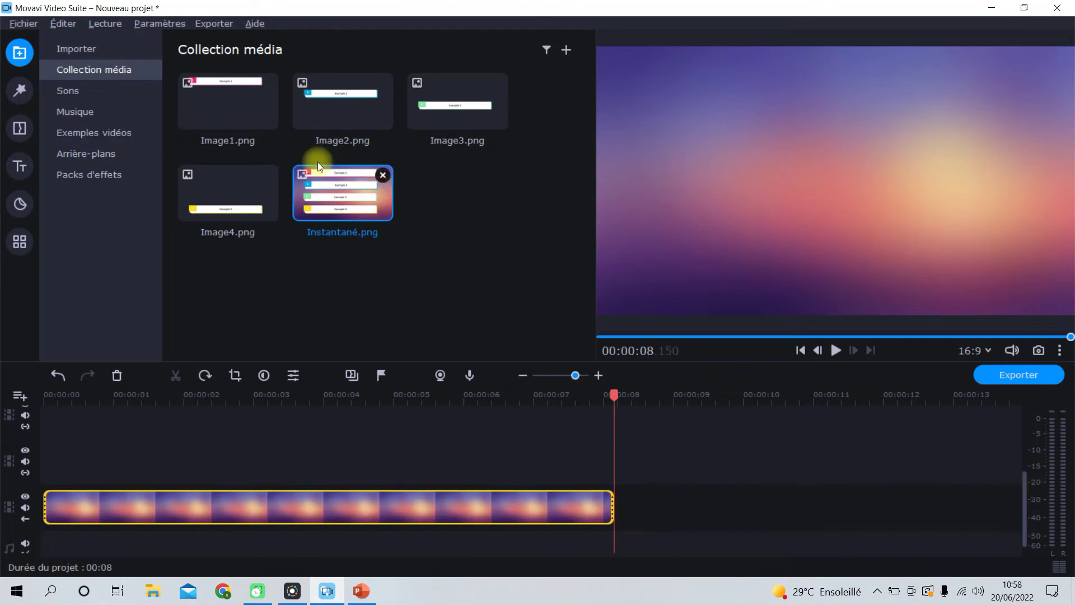
left_click_drag(226, 101, 42, 464)
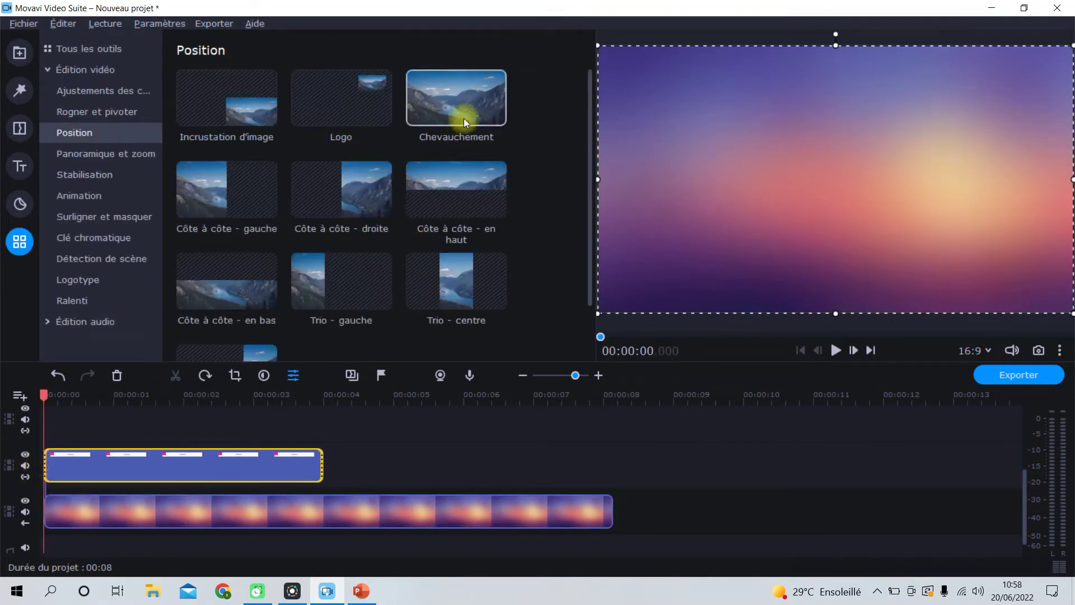
left_click(463, 119)
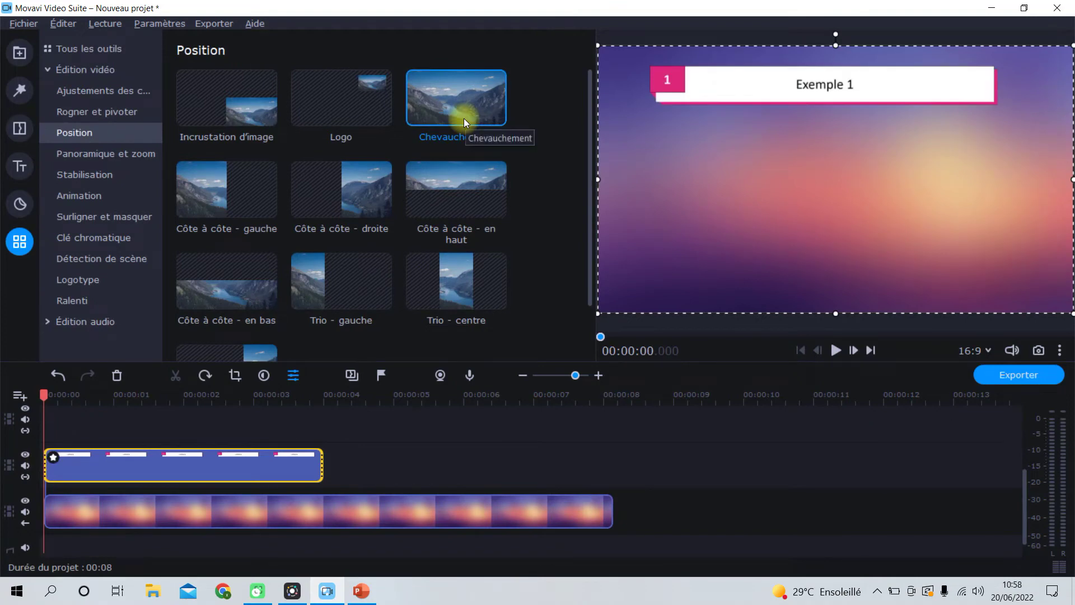
left_click(20, 53)
left_click_drag(336, 106, 60, 436)
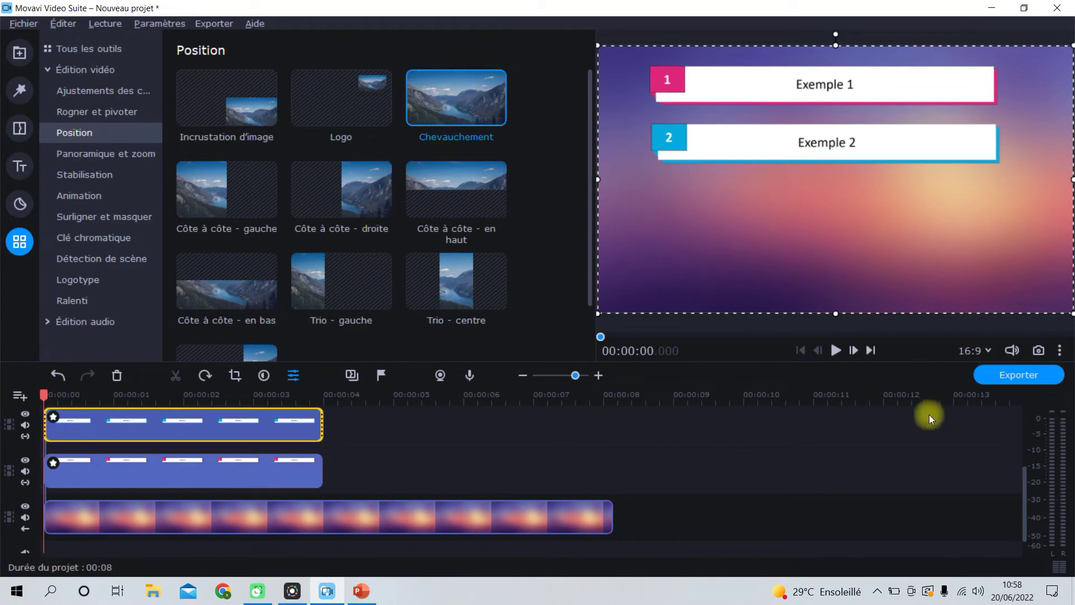
- Place Image3.png and Image4.png at time zero on the next two tracks up, using the Chevauchement position
left_click_drag(1027, 492, 1023, 449)
left_click(19, 53)
left_click_drag(444, 112, 43, 491)
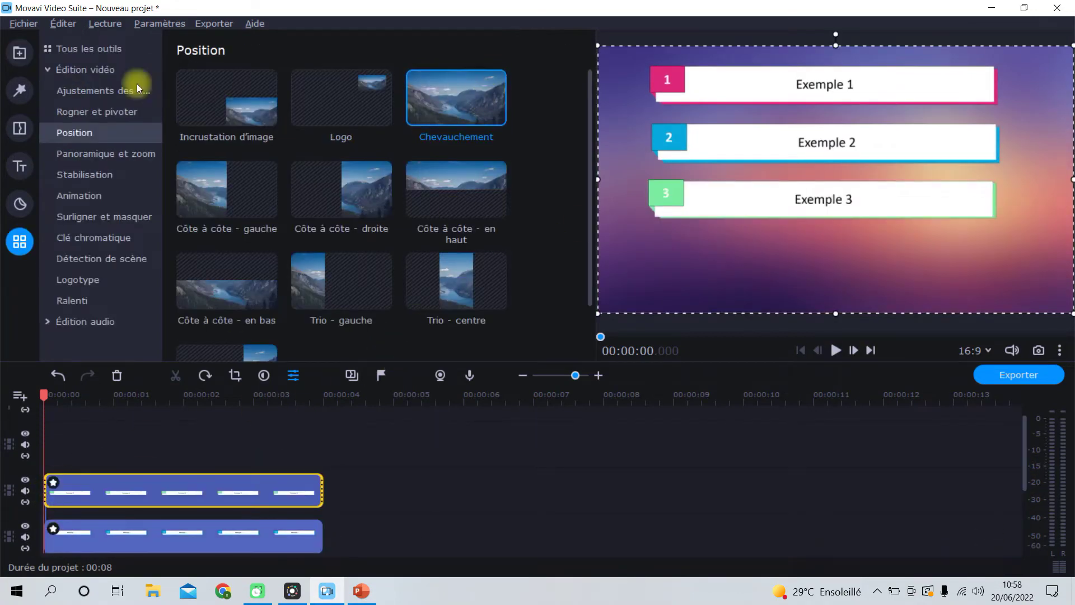
left_click(19, 53)
left_click_drag(228, 193, 112, 447)
left_click(463, 101)
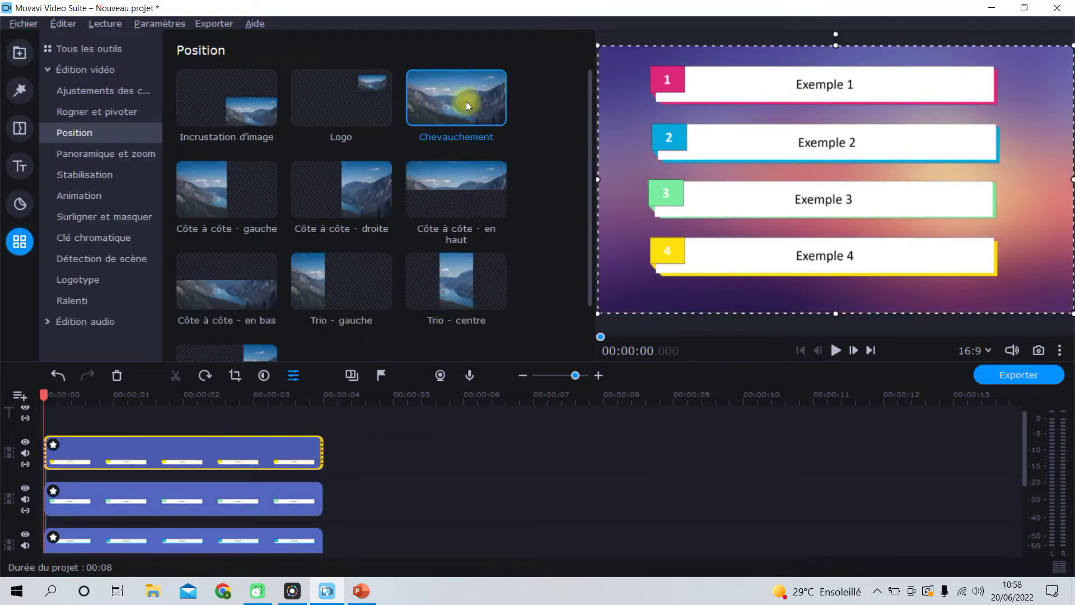
- Enlarge the timeline area and stretch the Image1.png clip to the end of the background, about 8.15 seconds
left_click_drag(1025, 461, 1029, 506)
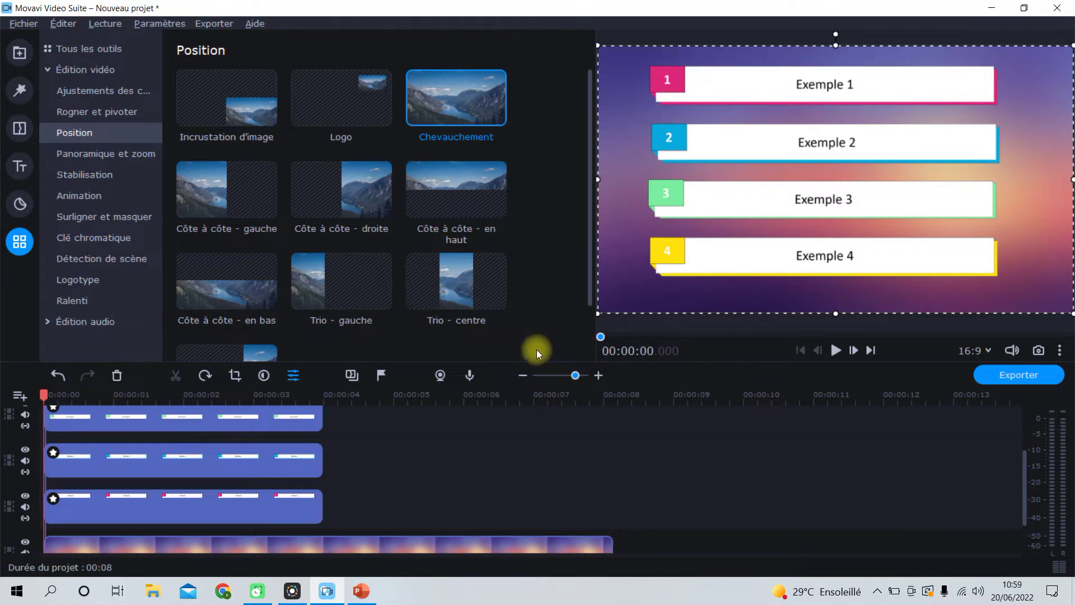
left_click_drag(540, 363, 531, 238)
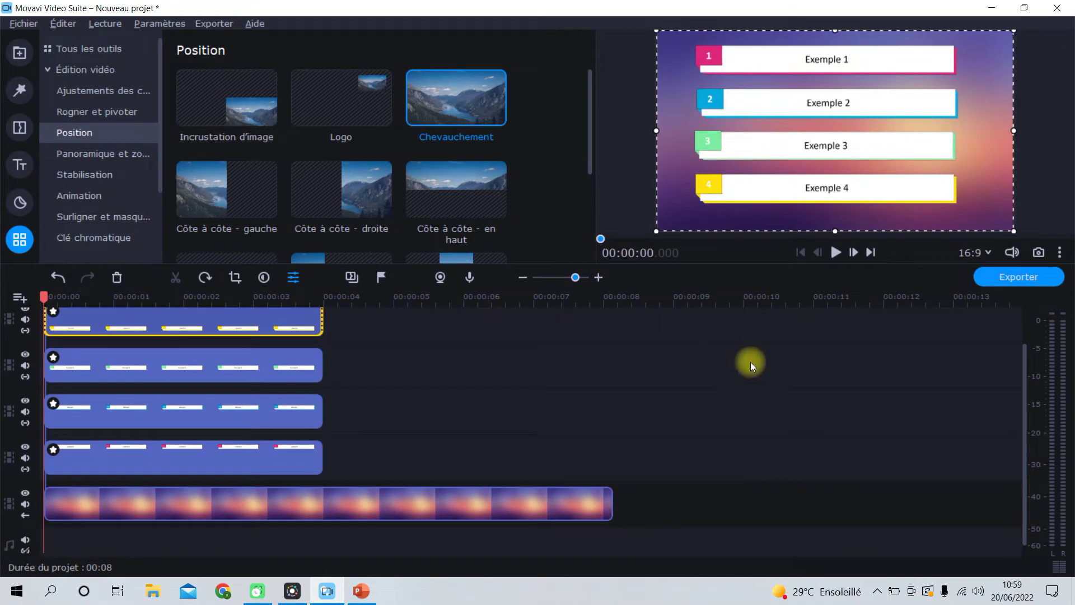
left_click_drag(1023, 455, 1020, 433)
left_click(308, 493)
left_click_drag(325, 490, 612, 485)
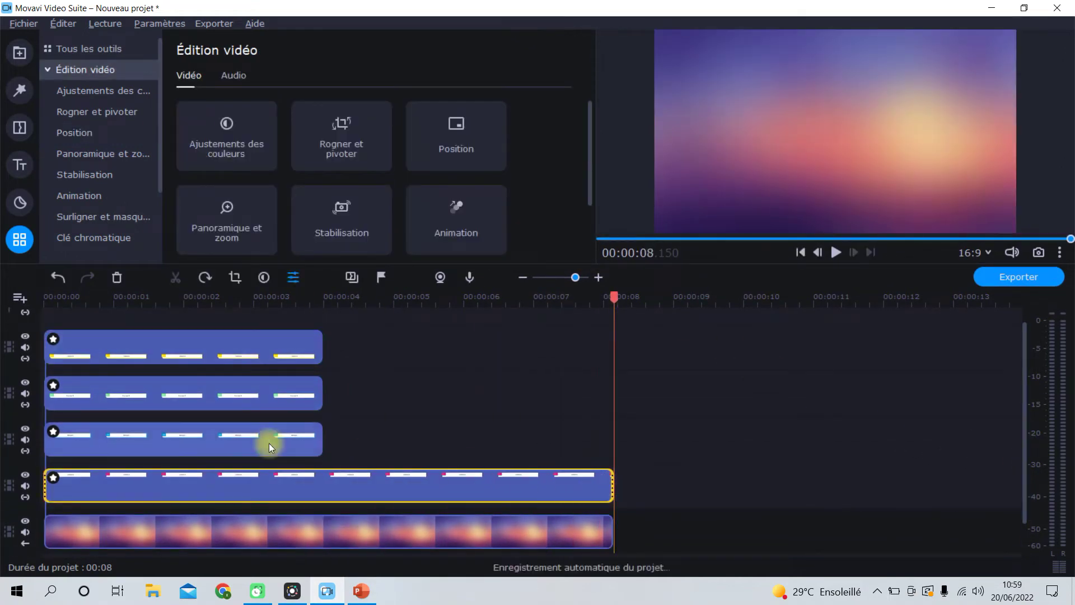
- Stagger the Image2.png, Image3.png and Image4.png clips to start at about 0.75, 1.6 and 2.4 seconds, extending each to the background's end
left_click_drag(193, 440, 244, 442)
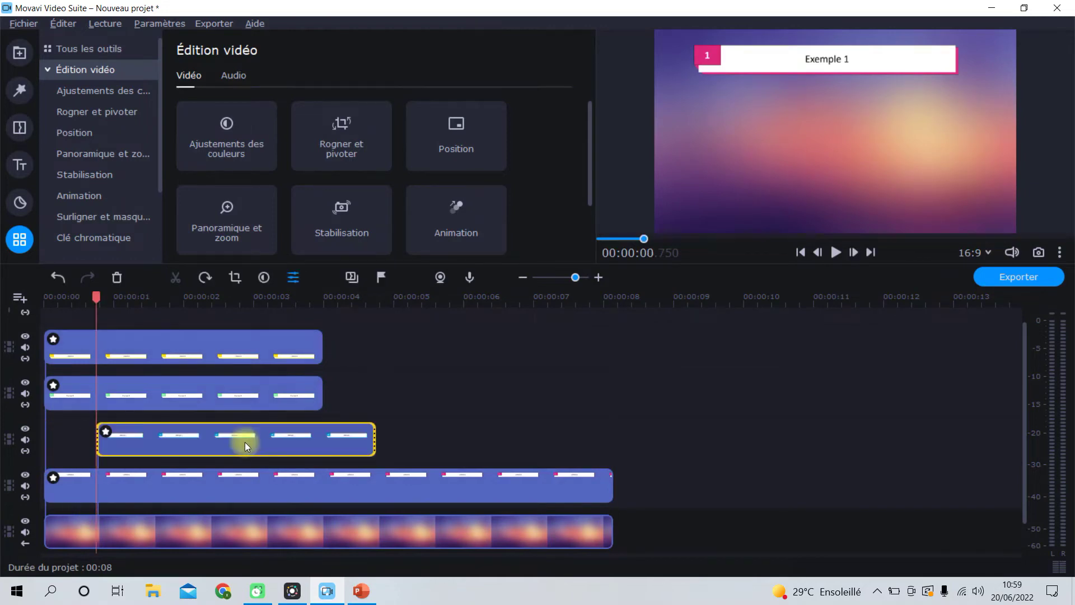
left_click_drag(365, 444, 613, 441)
left_click_drag(191, 393, 294, 398)
left_click_drag(432, 392, 612, 389)
left_click_drag(237, 347, 400, 352)
left_click_drag(487, 346, 606, 352)
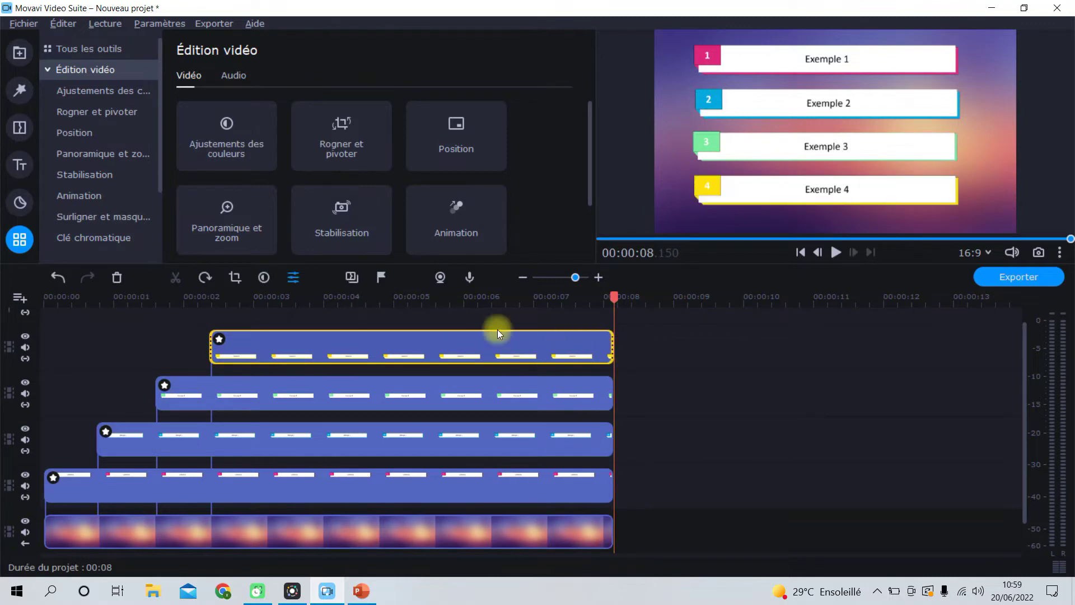
- Add a Flash transition at the start of the Image1.png clip
left_click(21, 92)
left_click(27, 128)
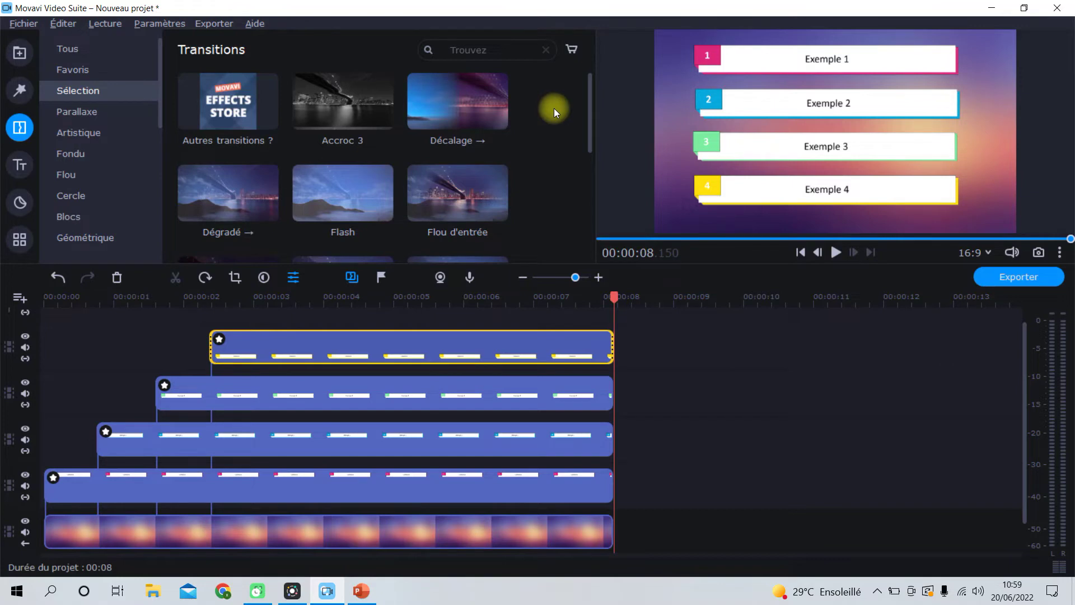
mouse_move(375, 194)
left_mouse_down()
mouse_move(315, 278)
mouse_move(90, 483)
left_mouse_up()
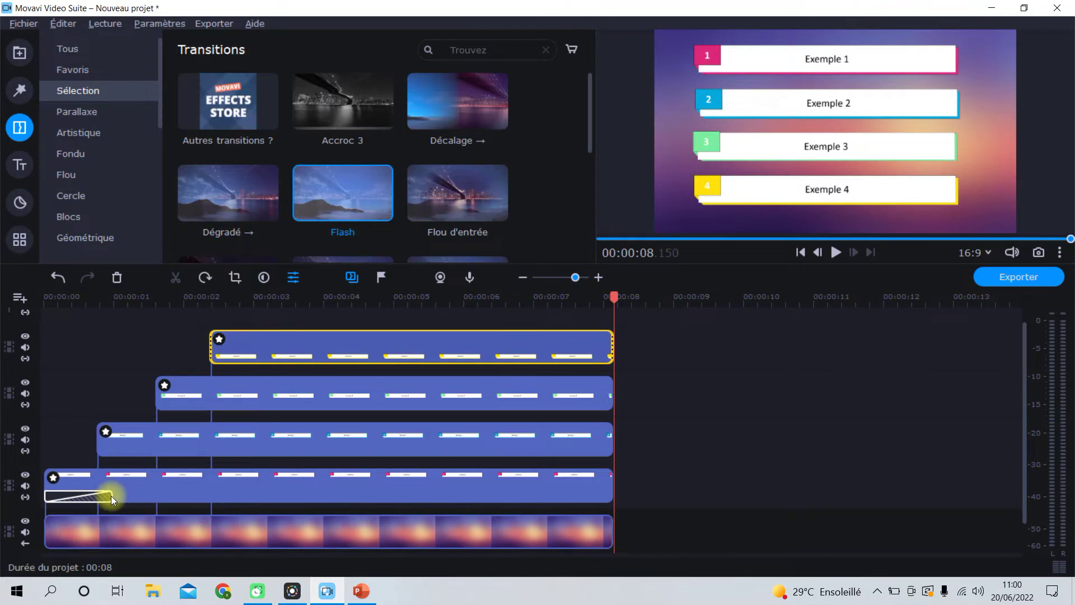
- Trim the starts of the Image2.png, Image3.png and Image4.png clips to about 1.6, 3.2 and 4.8 seconds
left_click(116, 438)
left_click_drag(111, 442, 161, 439)
left_click(225, 386)
left_click_drag(161, 385, 269, 418)
left_click(270, 355)
left_click_drag(212, 348, 381, 372)
- Add Dégradé →, Accroc 1 and Jalousie ↓ transitions at the starts of the Image2.png, Image3.png and Image4.png clips respectively
left_click_drag(592, 110, 593, 145)
left_click_drag(247, 128, 217, 459)
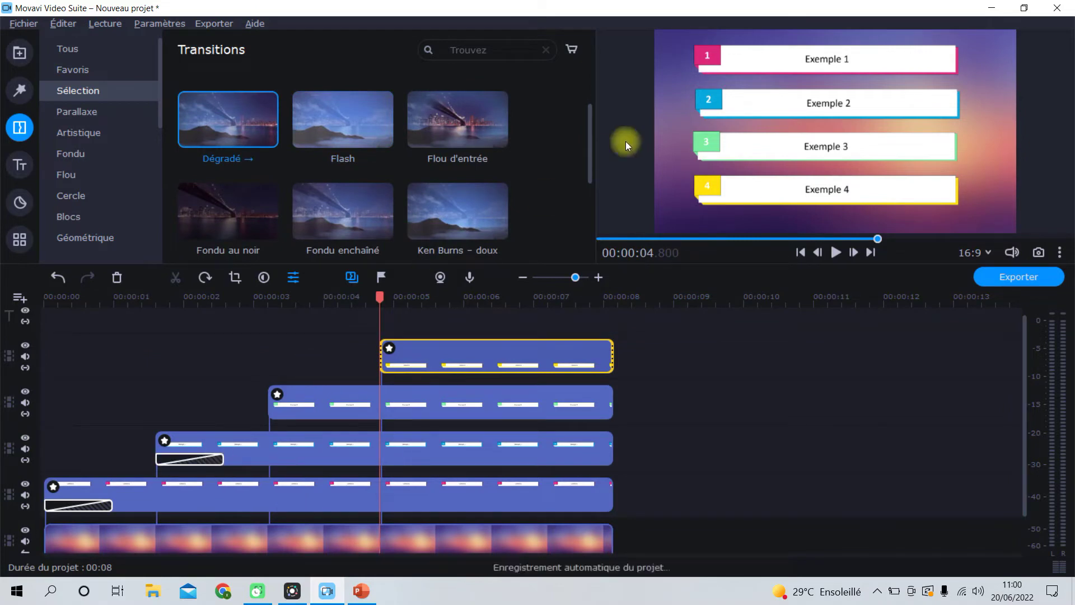
left_click_drag(588, 150, 592, 163)
left_click(76, 52)
mouse_move(343, 101)
left_mouse_down()
mouse_move(360, 240)
mouse_move(334, 412)
left_mouse_up()
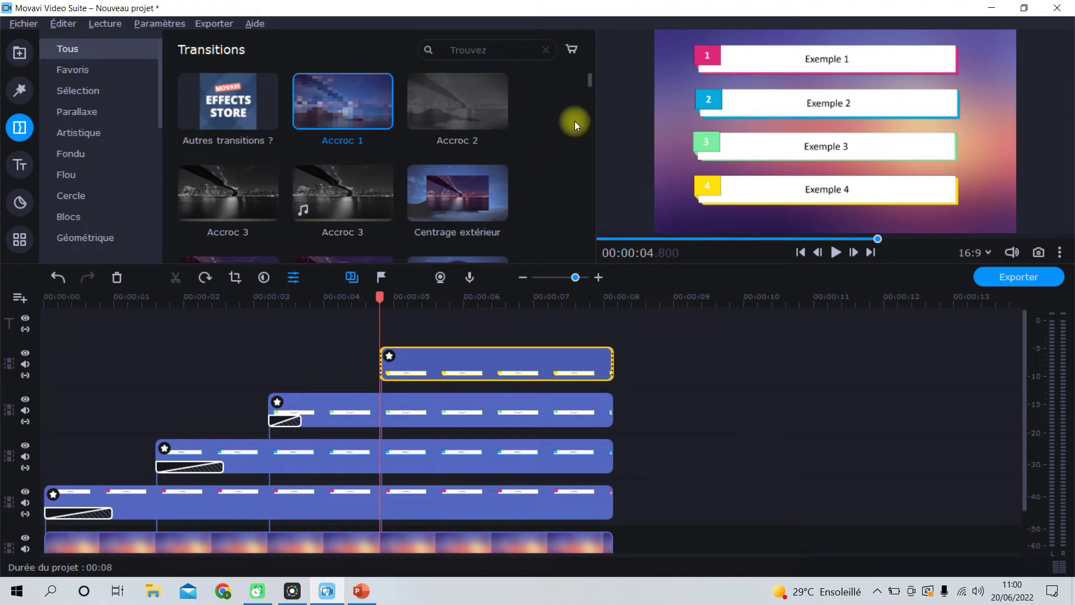
left_click_drag(590, 85, 609, 150)
mouse_move(499, 109)
left_mouse_down()
mouse_move(448, 139)
mouse_move(425, 355)
left_mouse_up()
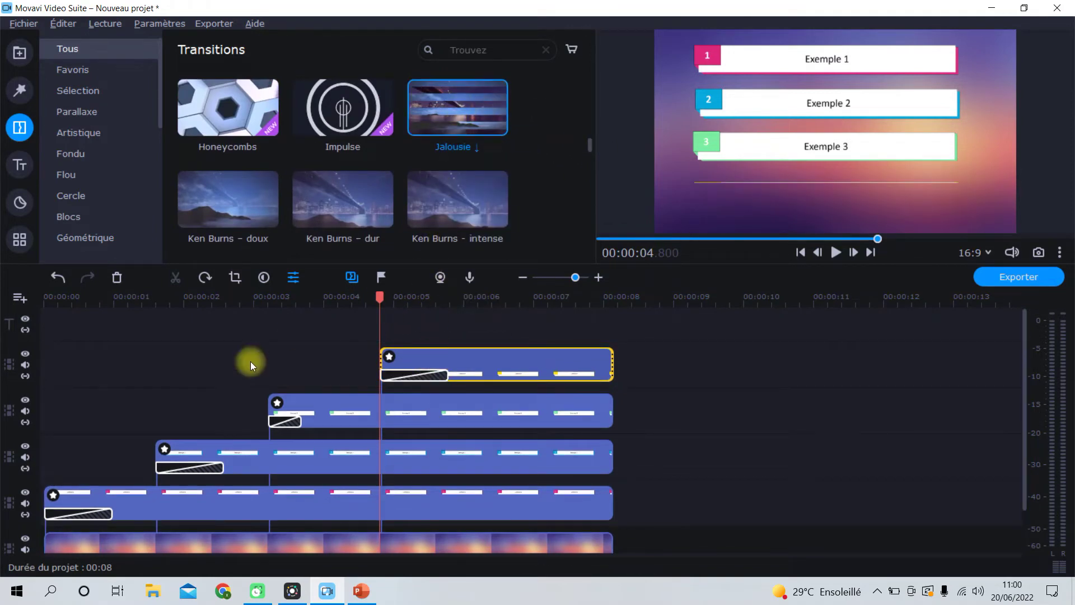
- Go through the clips' transition properties and set the duration of the Accroc 1 transition to 01:000 seconds
left_click(91, 515)
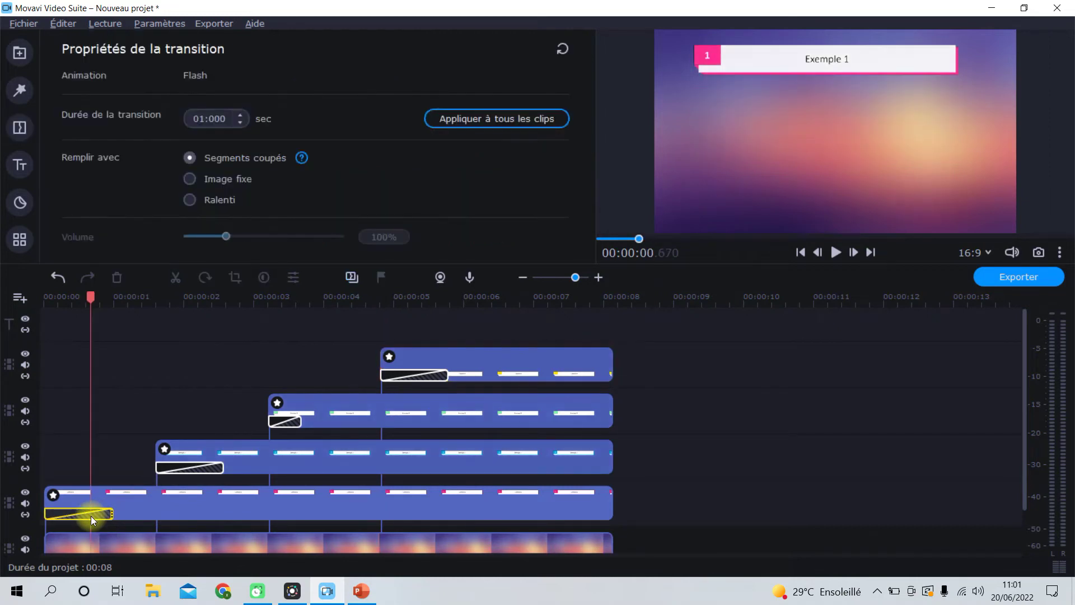
left_click(206, 468)
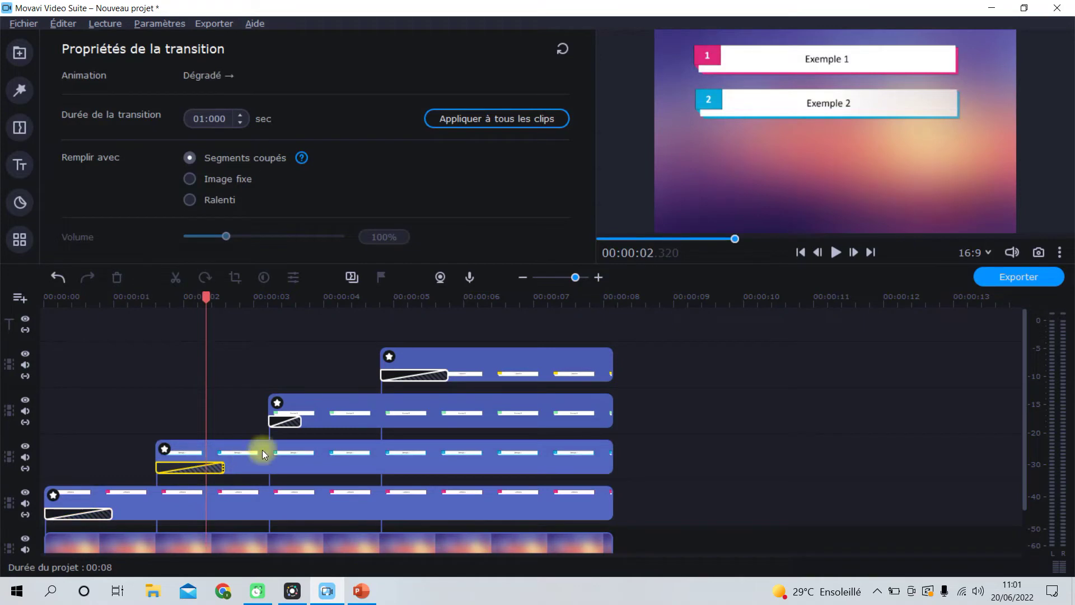
left_click(284, 420)
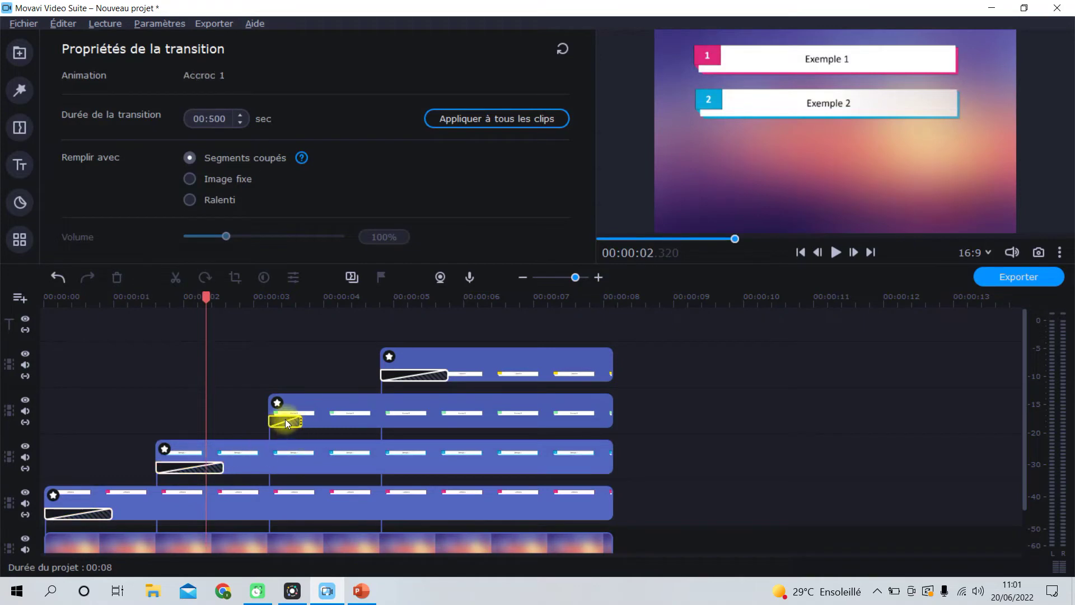
left_click(197, 119)
type("1:")
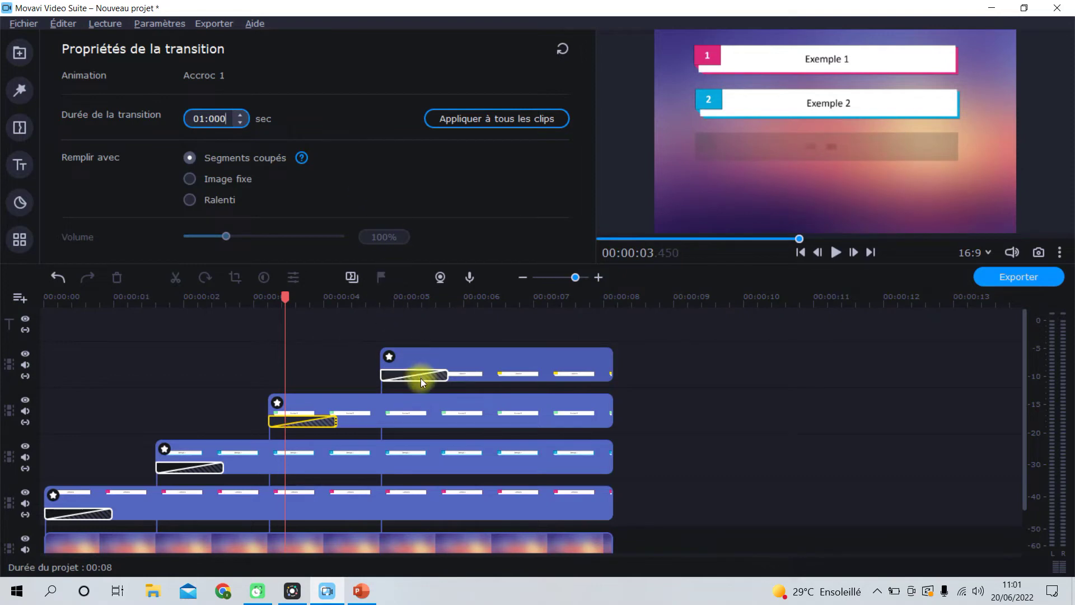
left_click(421, 382)
left_click(715, 421)
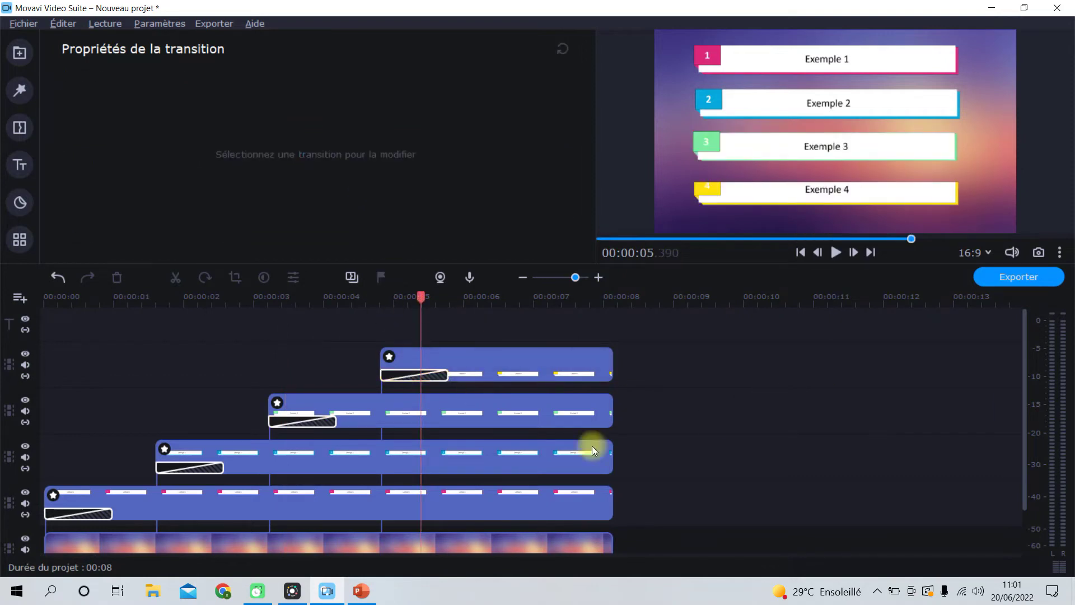
- Play the layered title project from the beginning to review its transitions
left_click(49, 298)
left_click(45, 298)
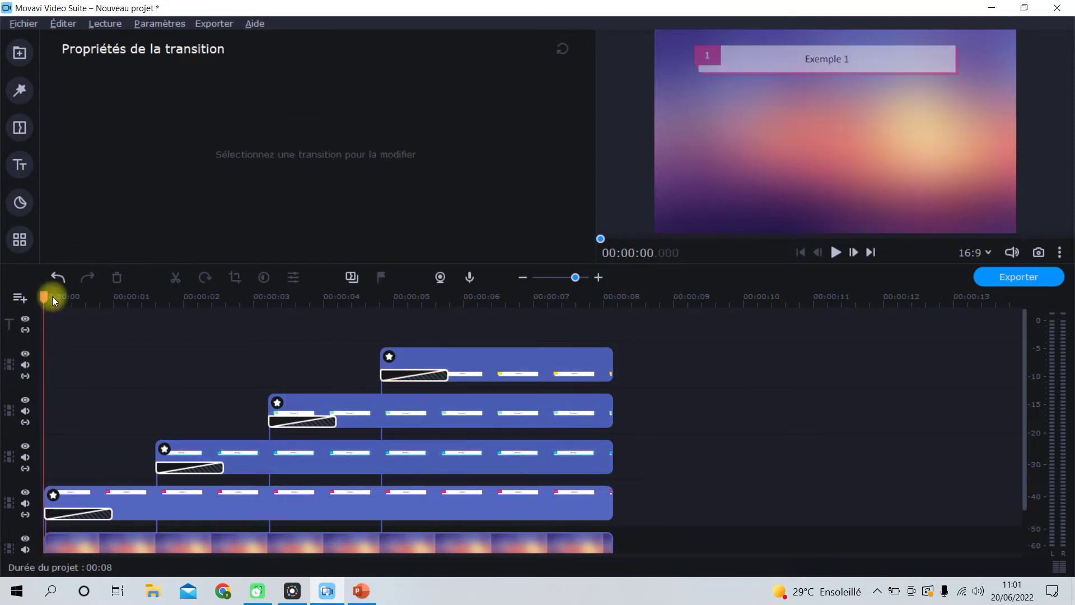
key("space")
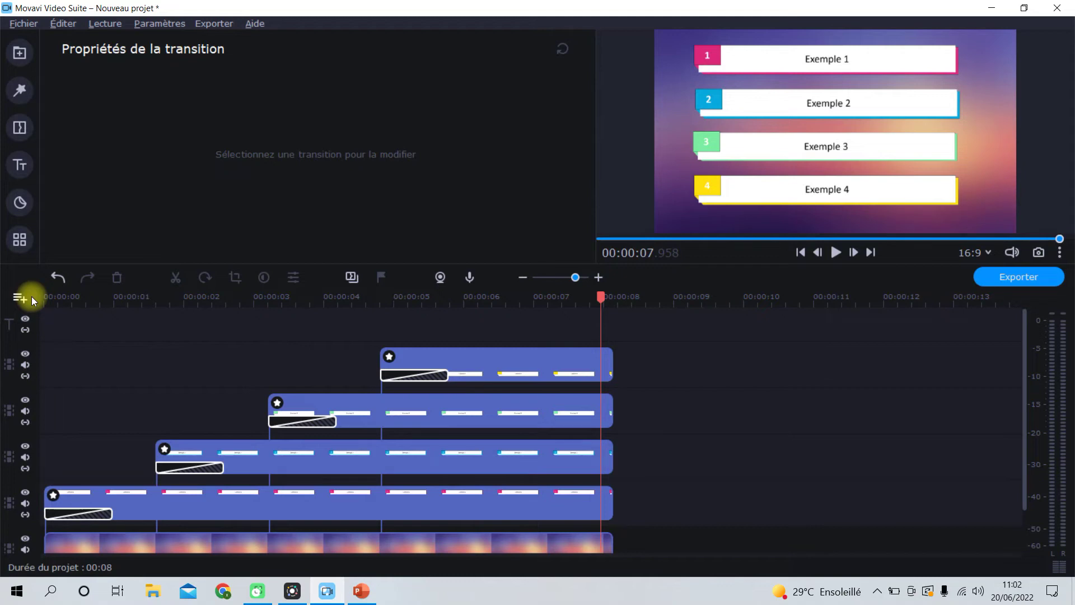
- Extend the end of the background clip on the main video track to 13.8 seconds
left_click_drag(1024, 403, 1027, 462)
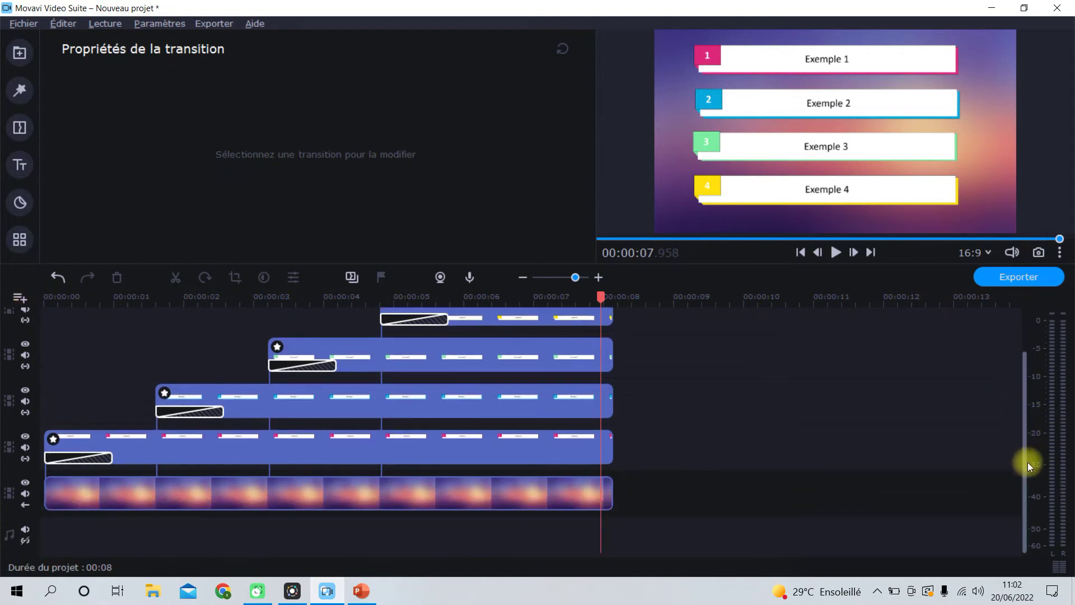
left_click(514, 485)
left_click_drag(611, 499, 1023, 454)
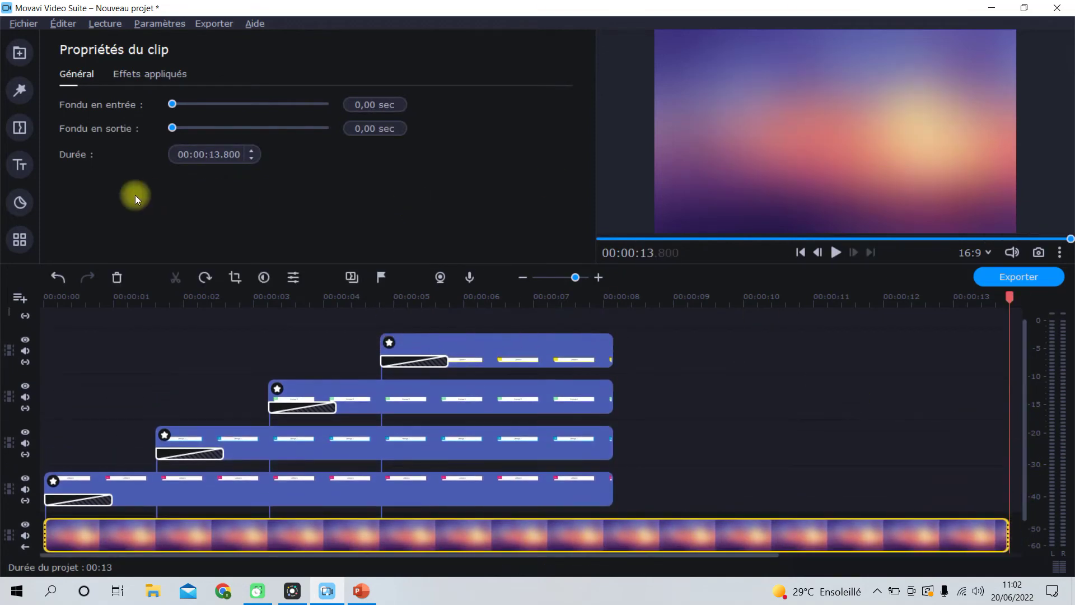
- Add the Dégradé ← transition at the end of the Image1.png (Exemple 1) overlay clip
left_click(24, 130)
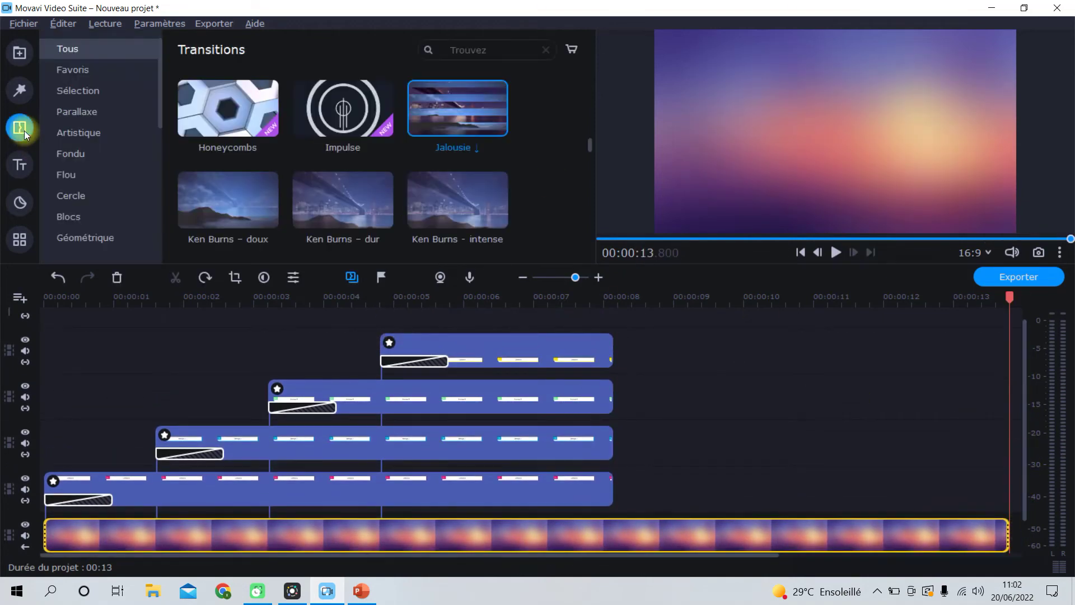
scroll(527, 212, "up", 6)
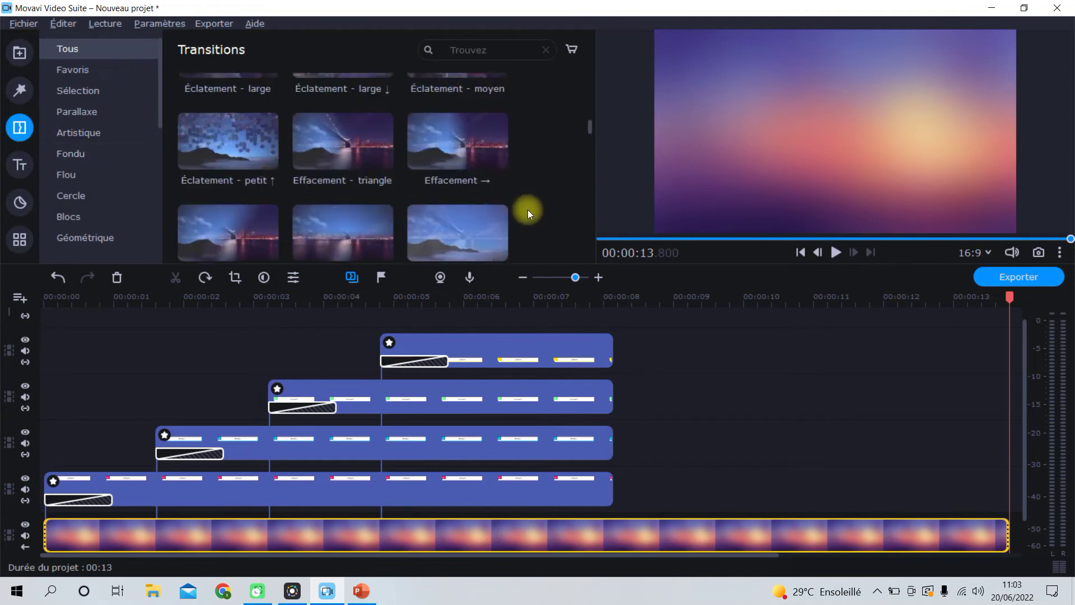
scroll(527, 209, "down", 2)
left_click_drag(589, 132, 598, 109)
left_click(366, 162)
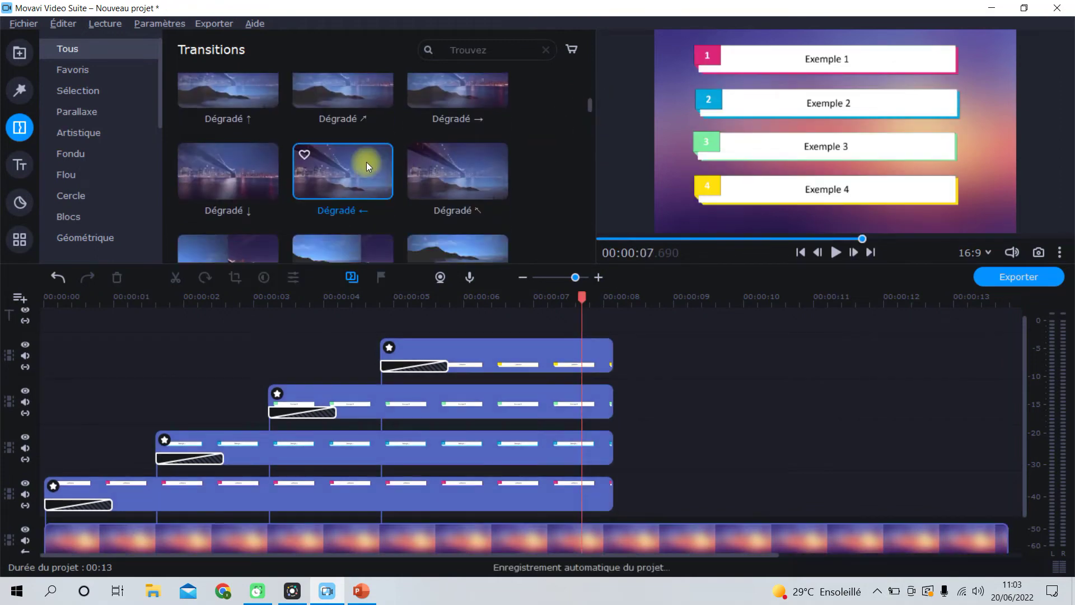
left_click_drag(366, 163, 595, 492)
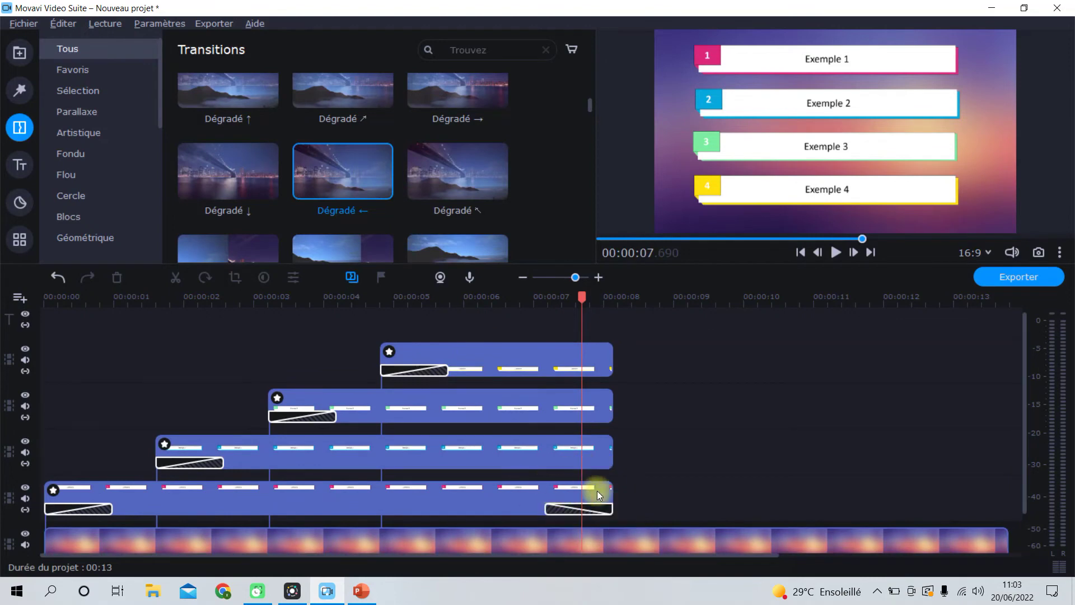
left_click(594, 496)
- Extend the ends of the Image2.png, Image3.png and Image4.png clips to about 9.6, 11.1 and 12.8 seconds on the timeline
left_click_drag(612, 452, 714, 448)
left_click_drag(612, 405, 822, 408)
left_click(613, 358)
left_click_drag(613, 357, 938, 358)
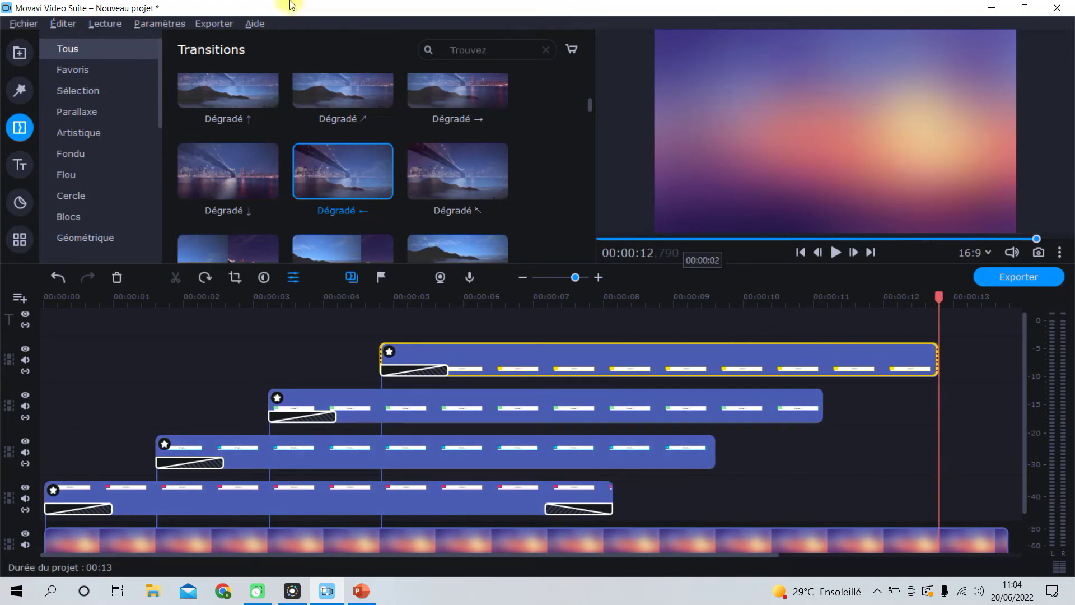
- Add the Fondu au noir transition at the end of the Image2.png clip and Matrice - petit at the end of the Image3.png clip
left_click_drag(590, 105, 607, 126)
scroll(611, 132, "down", 2)
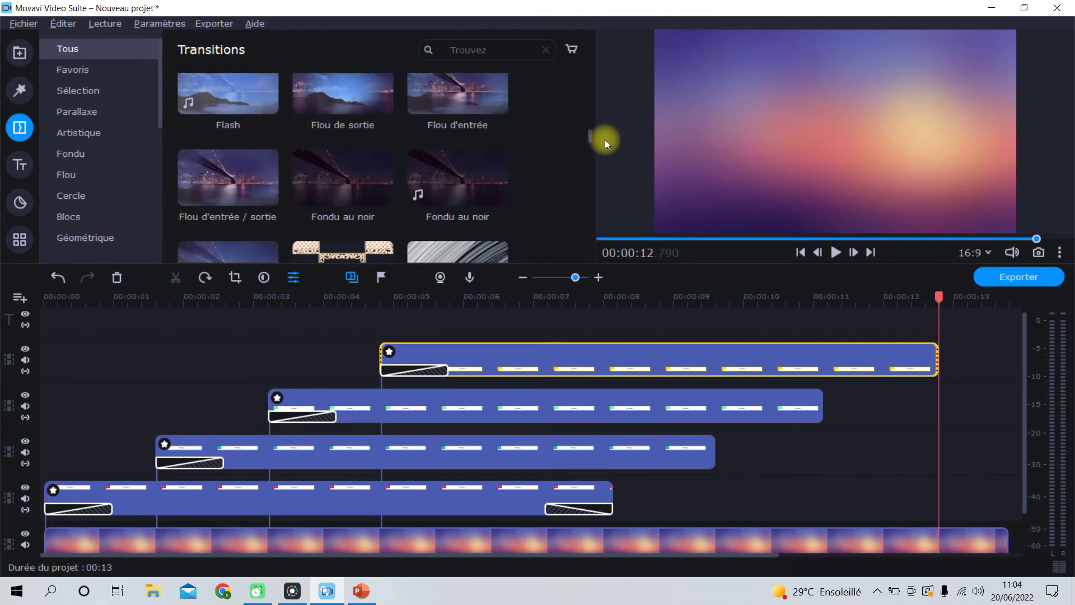
left_click_drag(374, 190, 666, 441)
mouse_move(587, 137)
left_mouse_down()
mouse_move(594, 154)
mouse_move(580, 155)
left_mouse_up()
mouse_move(363, 170)
left_mouse_down()
mouse_move(724, 336)
mouse_move(764, 392)
left_mouse_up()
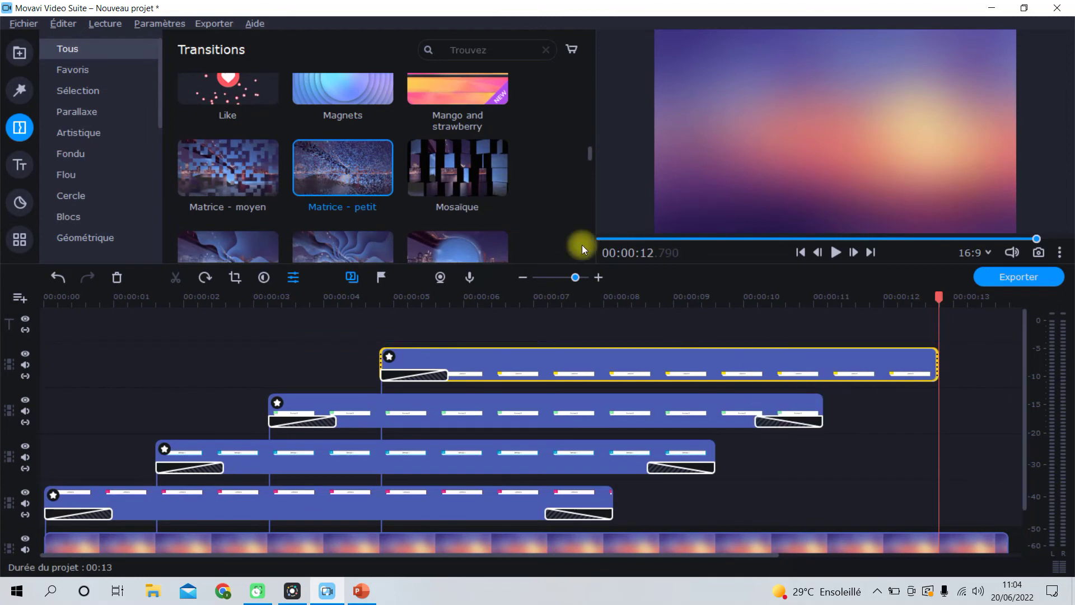
- Add the Flou de sortie transition from the Flou category at the end of the Image4.png clip
left_click_drag(583, 152, 595, 173)
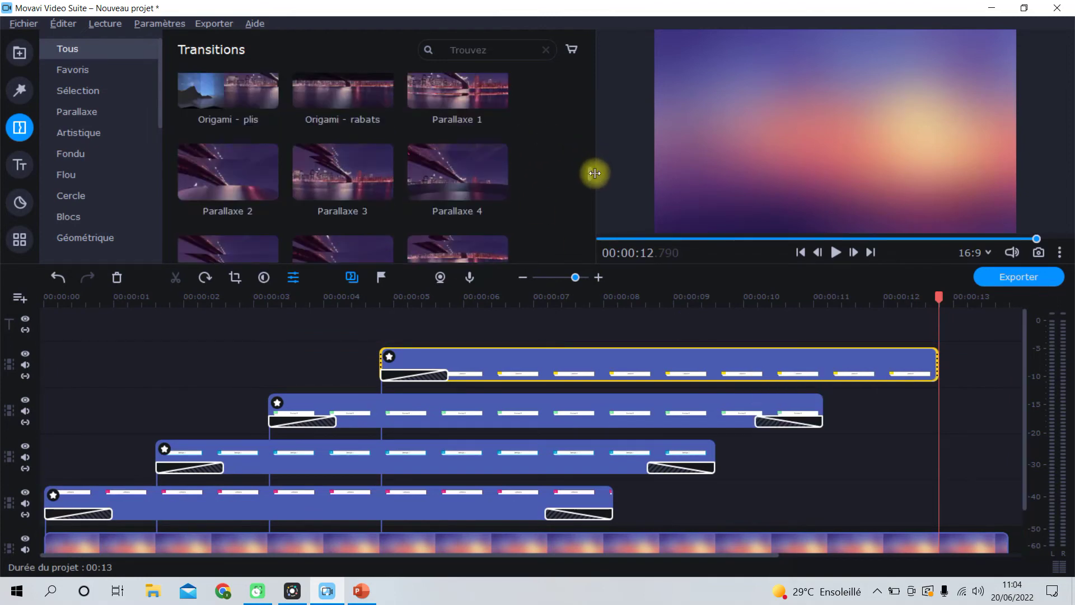
left_click(115, 177)
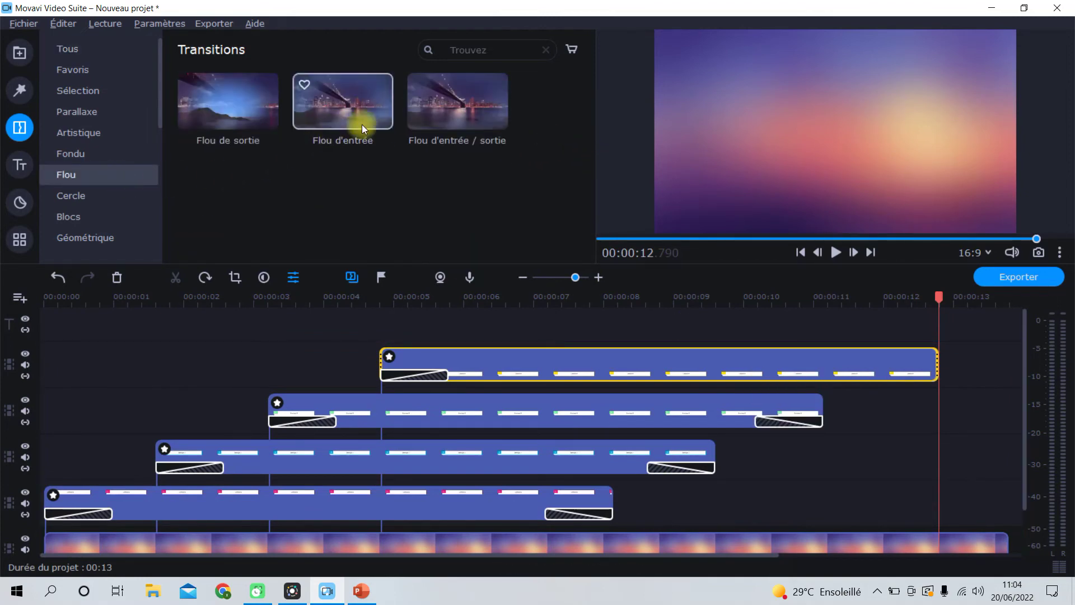
mouse_move(276, 105)
left_mouse_down()
mouse_move(336, 182)
mouse_move(852, 351)
left_mouse_up()
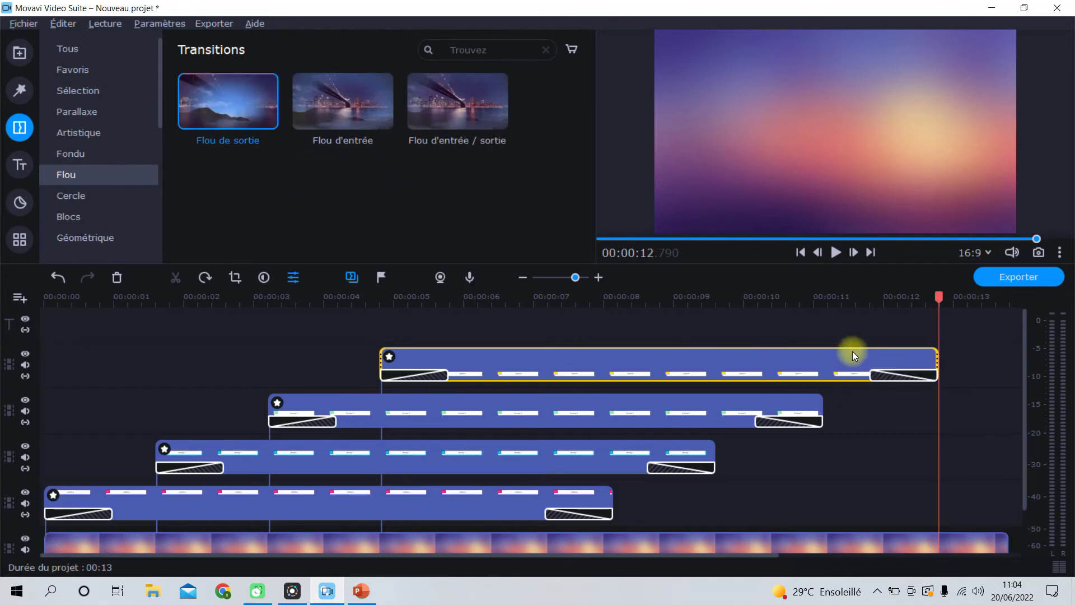
- Play the project from the beginning to review the overlays' entry and exit transitions
left_click(44, 297)
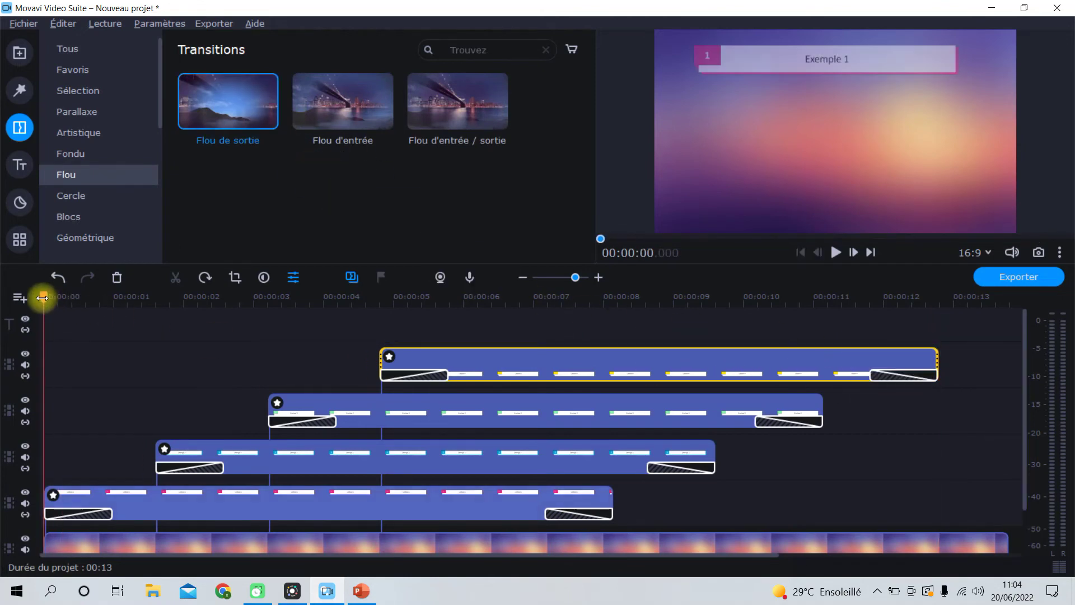
key("space")
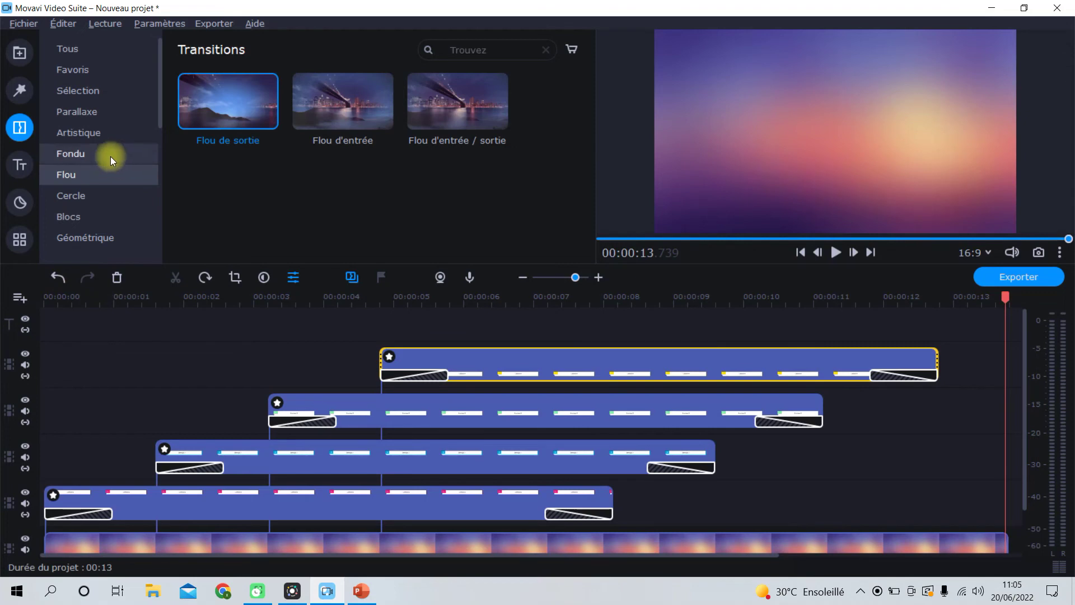
- Browse all library transitions in an enlarged pane, previewing Accroc 1, Cercle - intérieur, Dégradé ↗ and Dégradé →
left_click(103, 52)
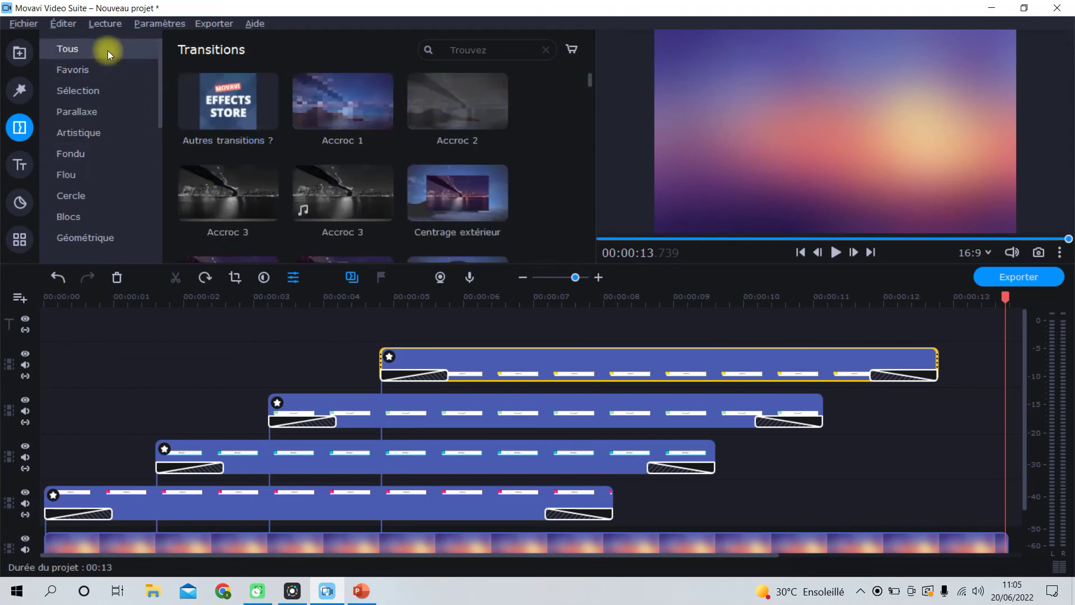
left_click(338, 107)
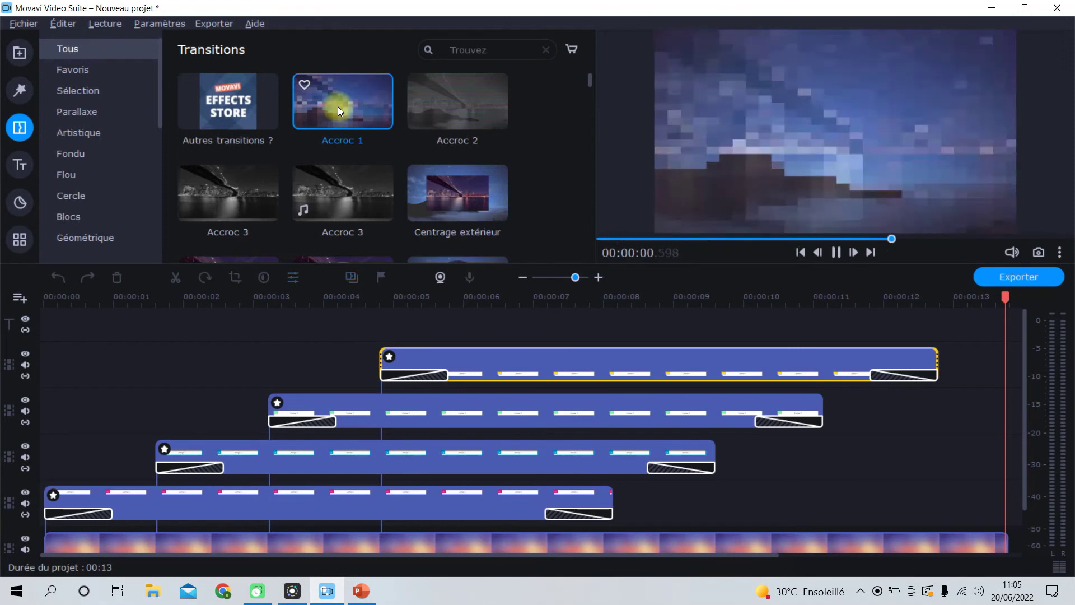
left_click_drag(564, 271, 509, 358)
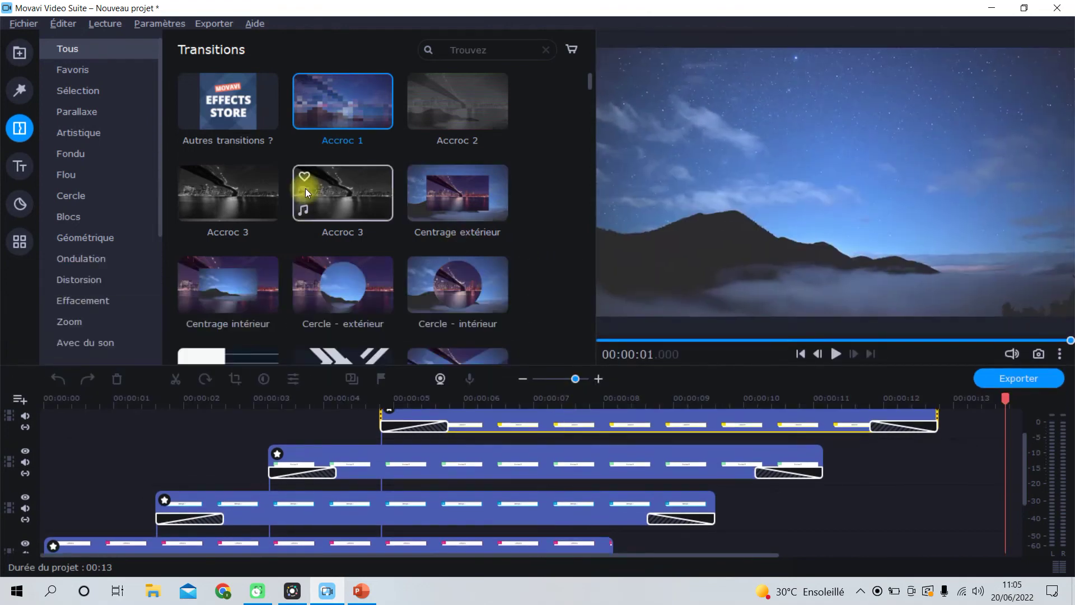
left_click(449, 289)
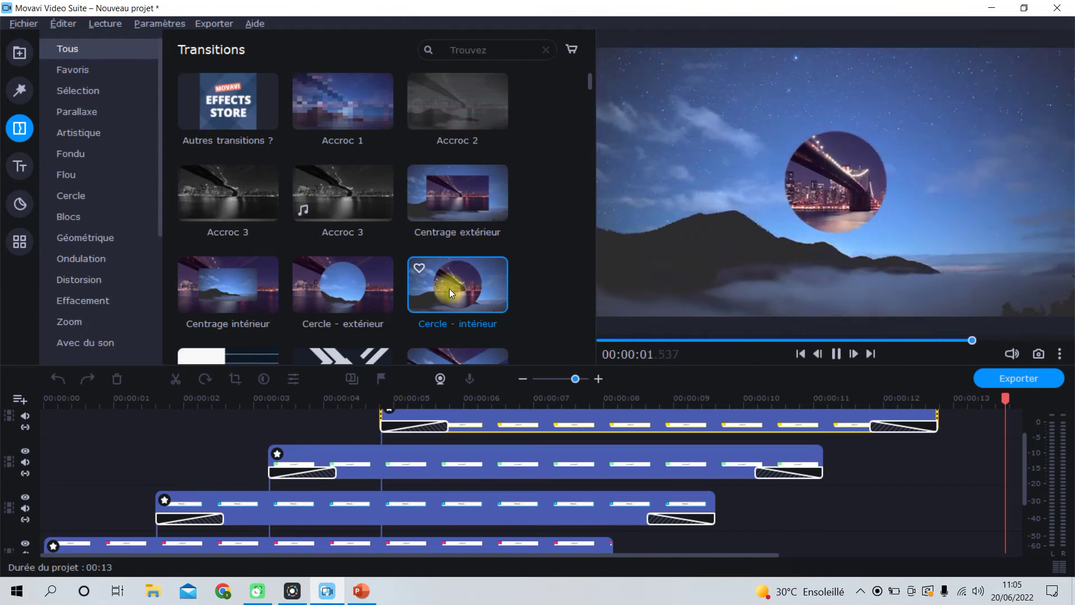
scroll(441, 261, "down", 10)
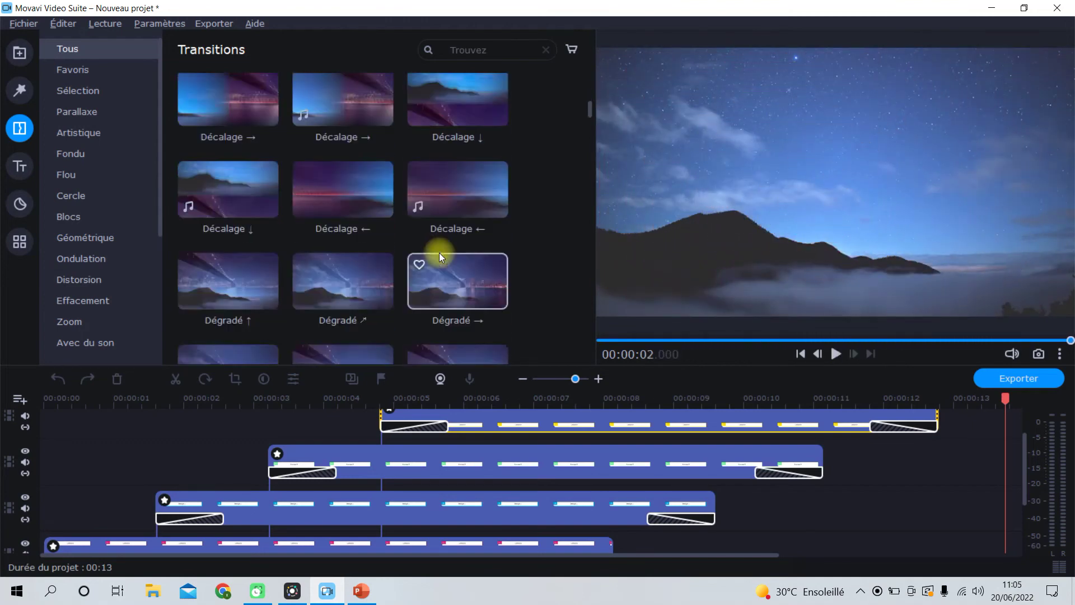
left_click(349, 278)
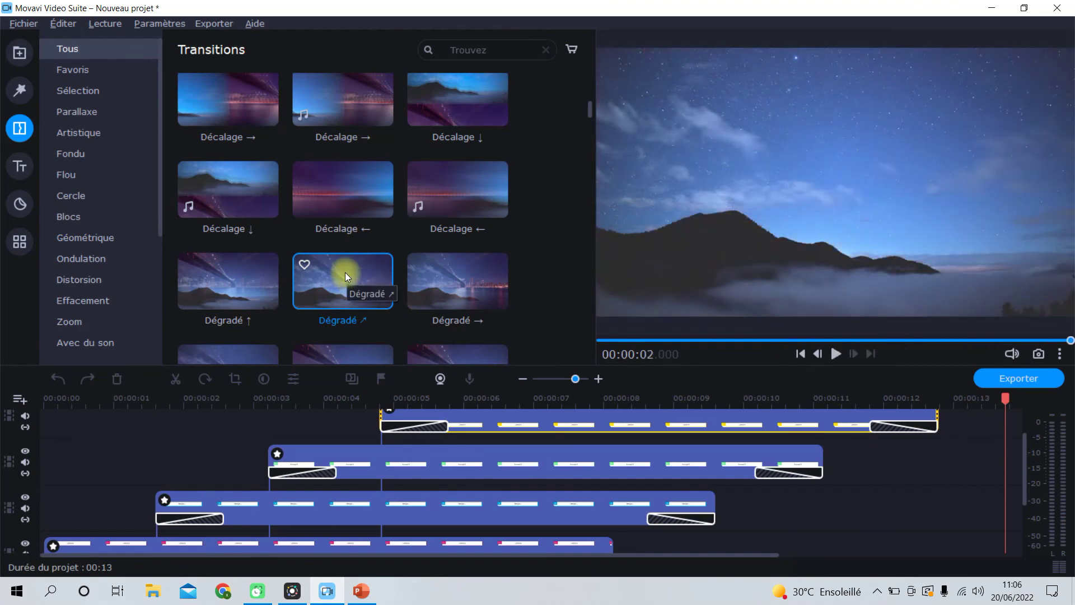
left_click(446, 274)
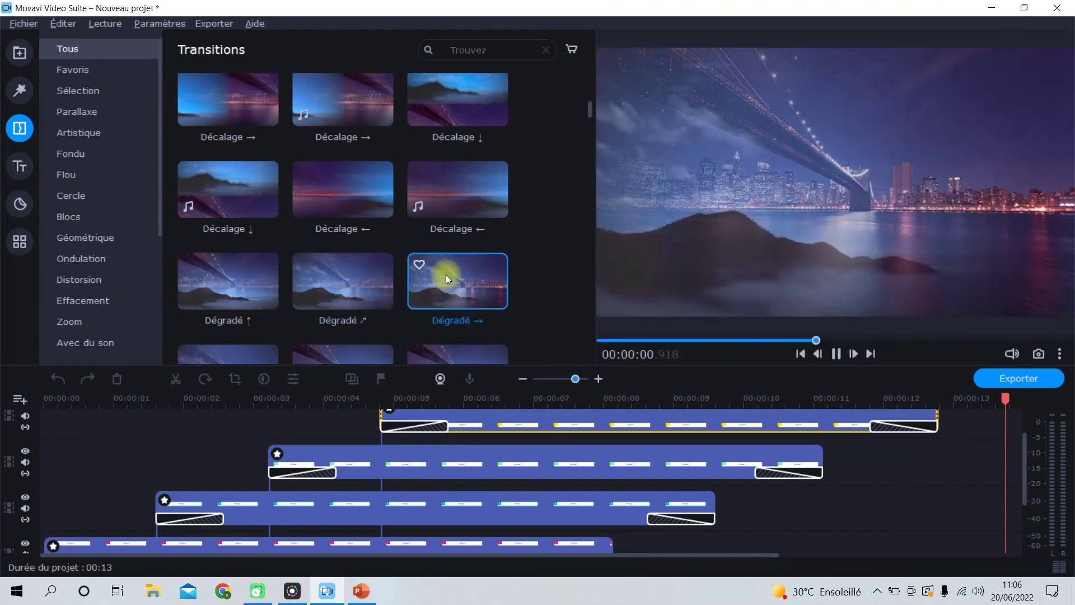
scroll(432, 264, "down", 5)
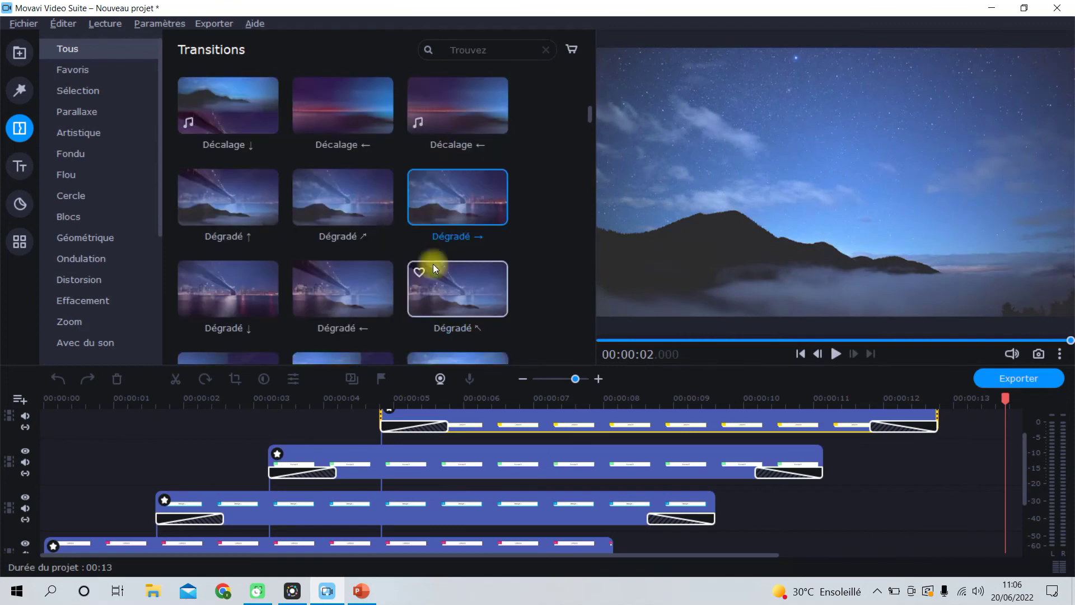
scroll(379, 224, "down", 2)
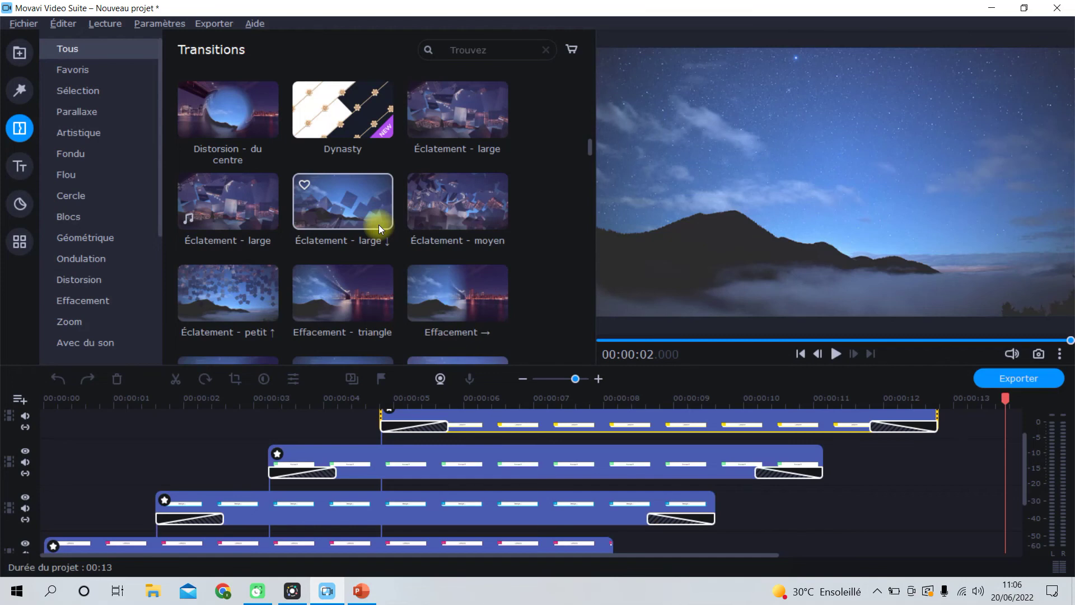
- Delete the Fondu au noir transition at the end of the Image2.png clip and undo the deletion
left_click(688, 519)
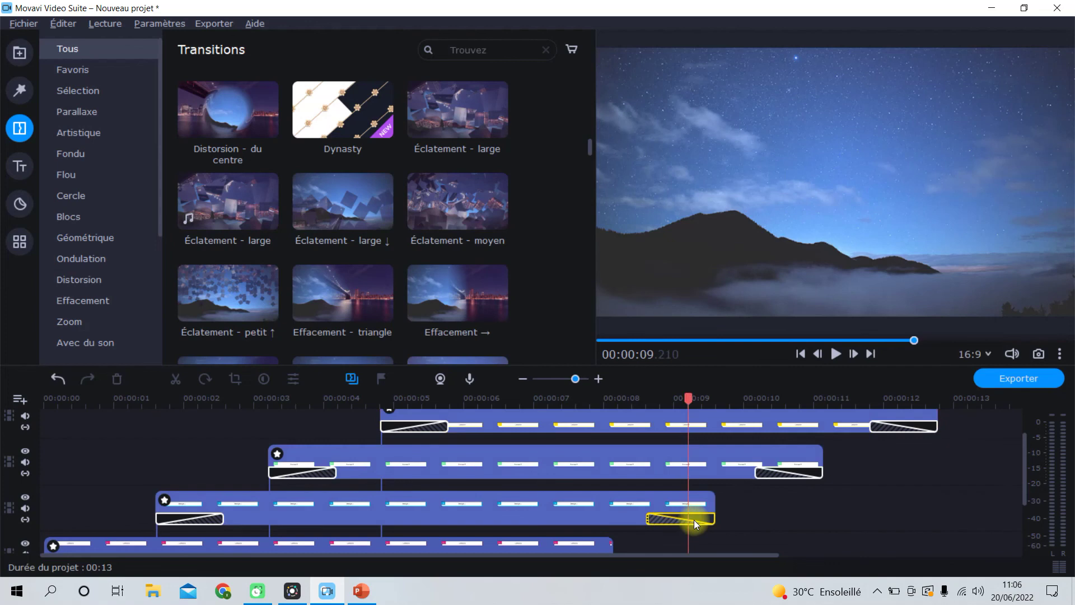
key("Delete")
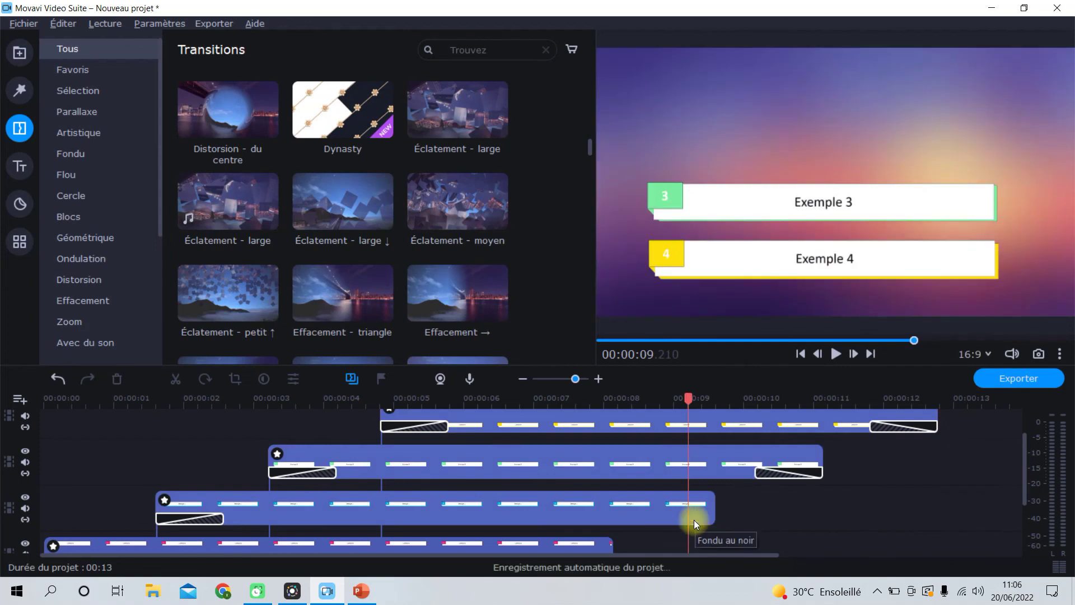
left_click(58, 379)
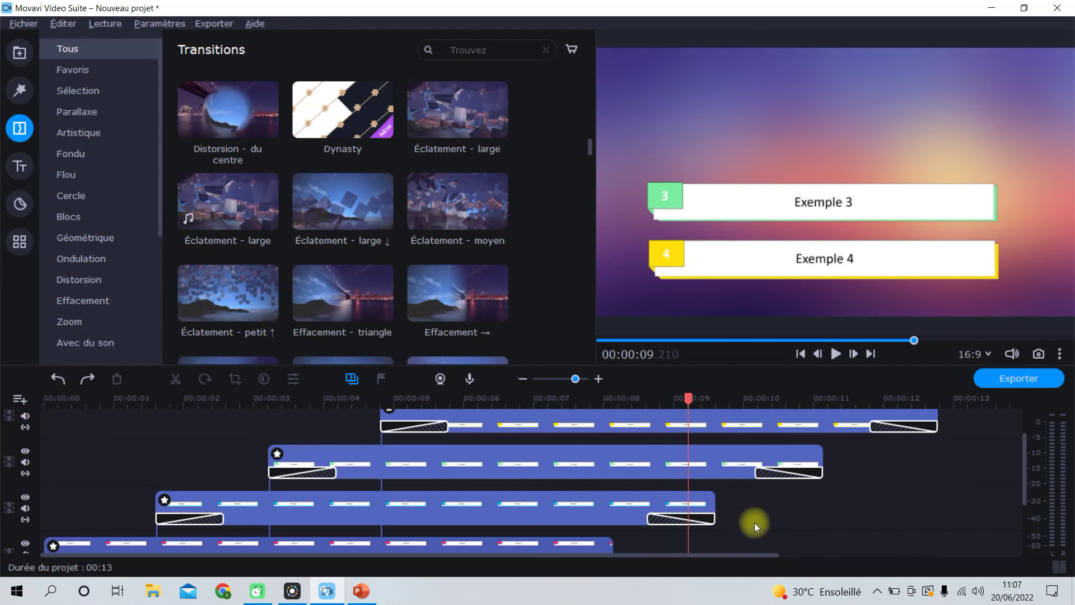
- Delete the Image2.png clip's closing Fondu au noir transition and add Éclatement - moyen in its place
left_click(701, 518)
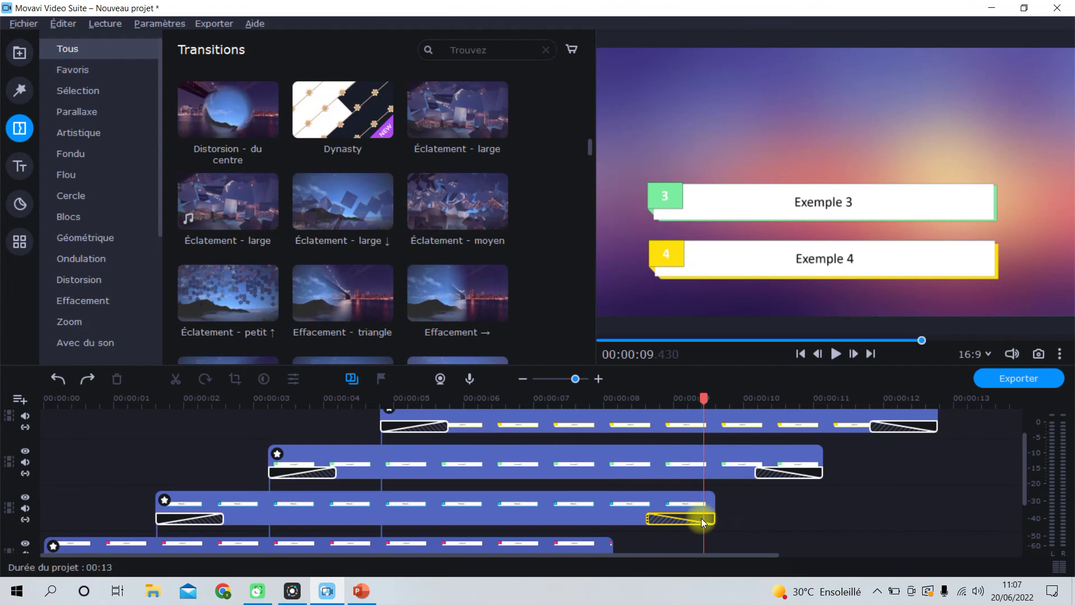
key("Delete")
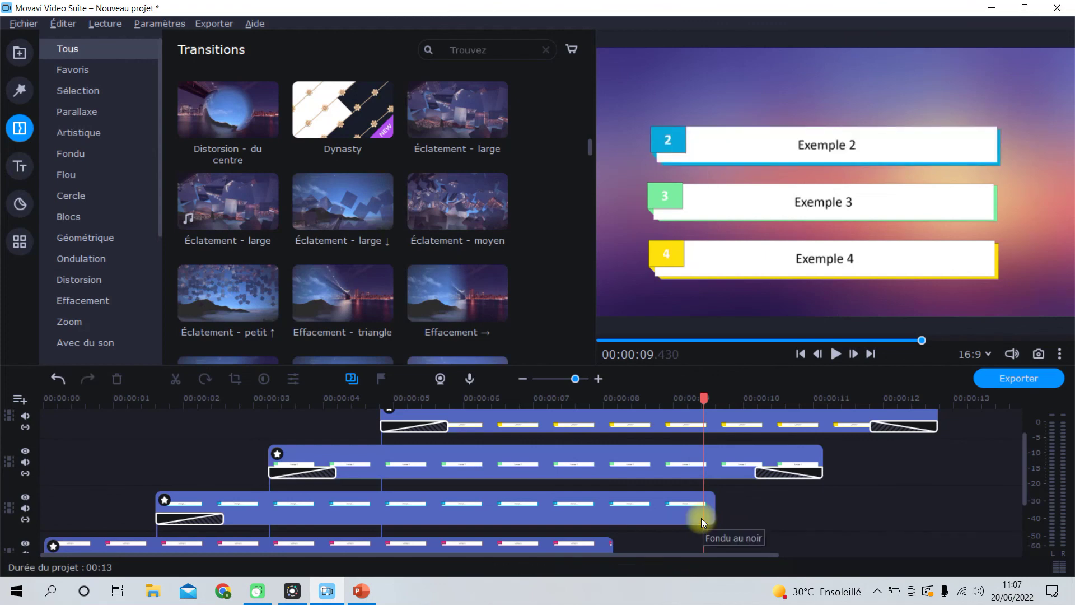
left_click_drag(472, 213, 679, 515)
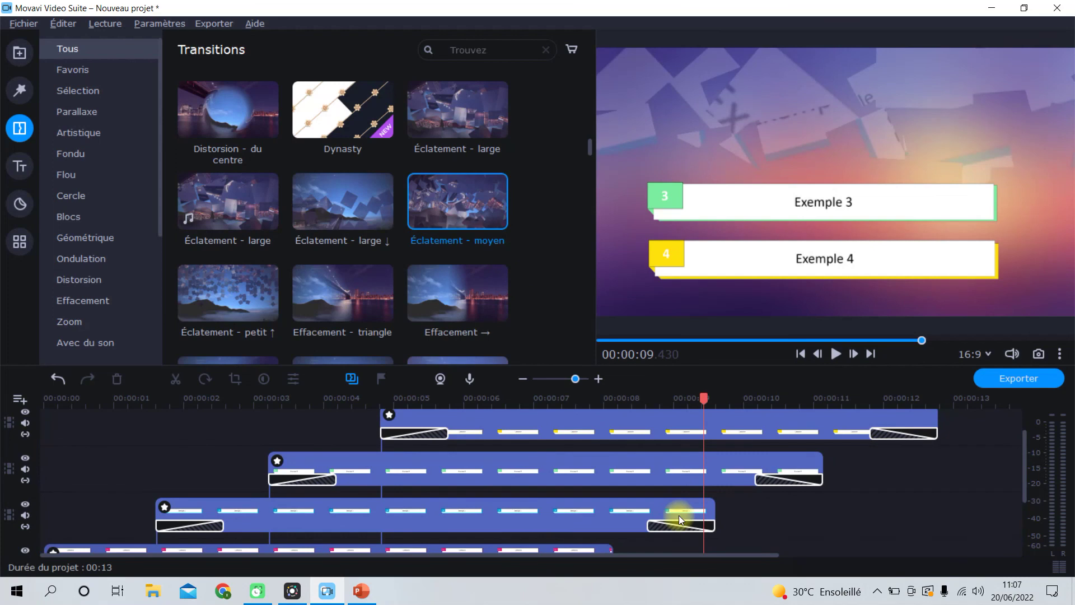
- Replace the transition at the end of the Image2.png clip with Flou d'entrée and open its properties
scroll(572, 265, "down", 5)
left_click(454, 180)
left_click_drag(455, 181, 661, 531)
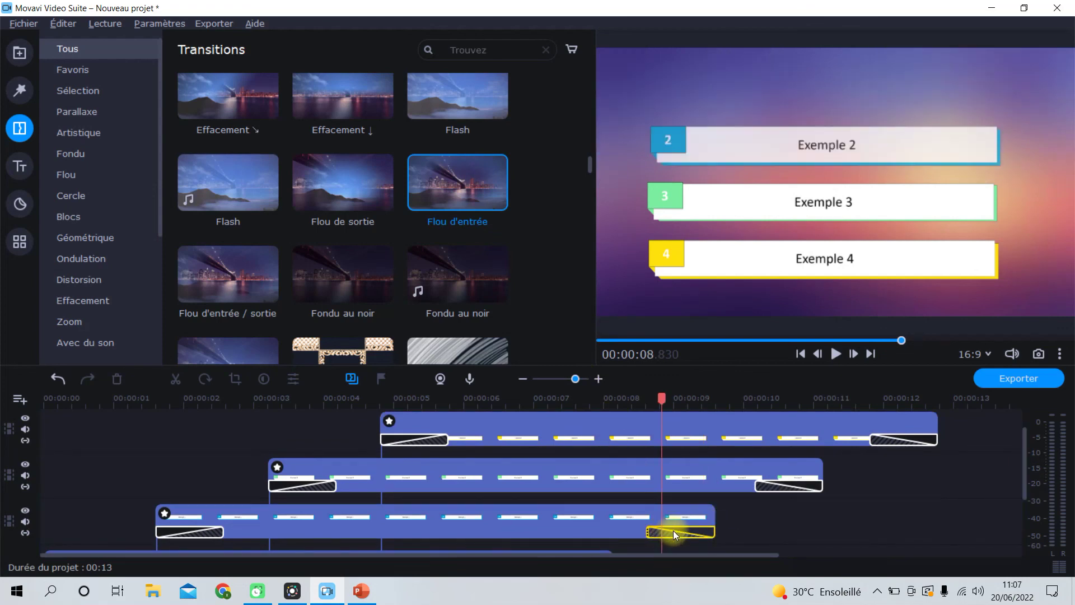
left_click(674, 529)
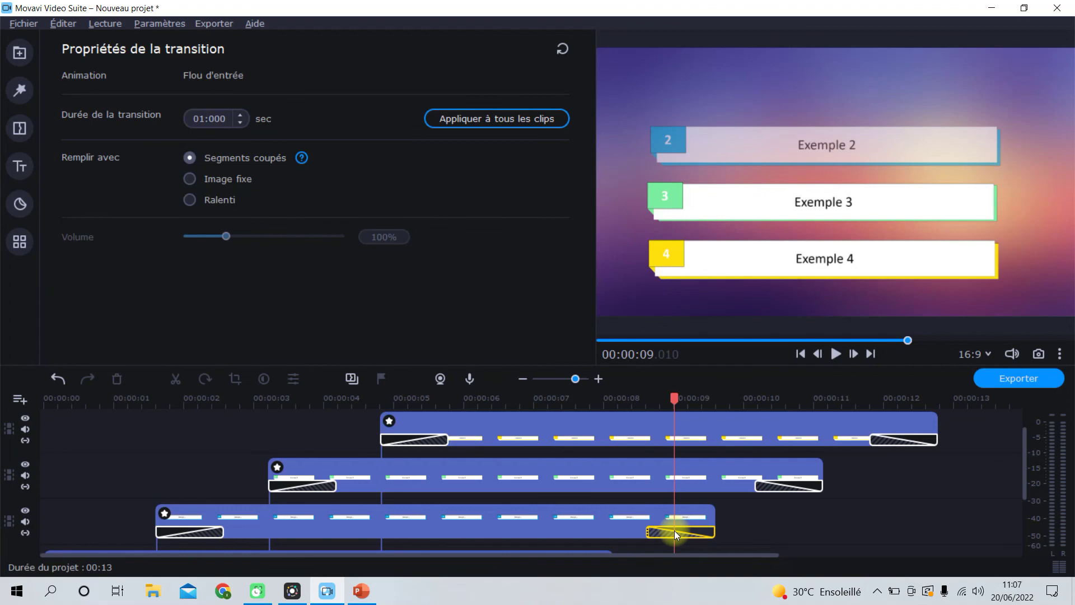